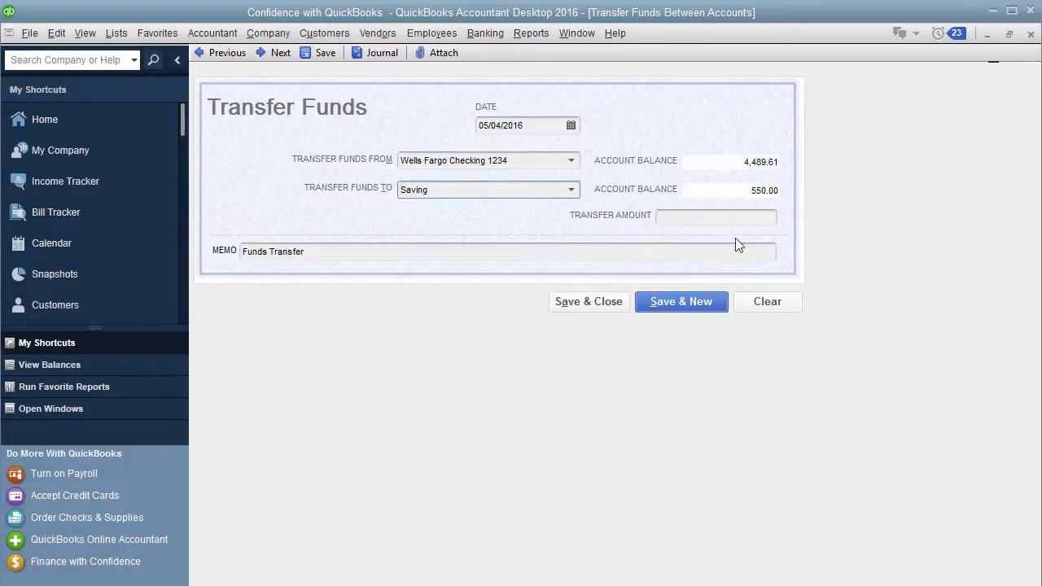
Set the transfer amount from Wells Fargo Checking 1234 to Saving to 25.00 and date the transfer 03/31/2016
{"action": "left_click", "coordinate": [733, 214]}
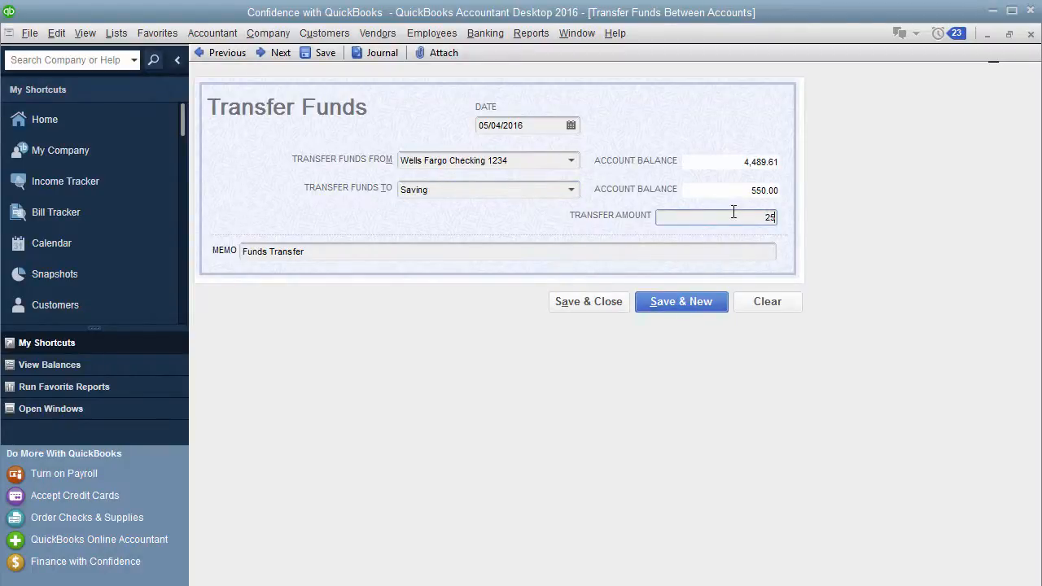
{"action": "key", "text": "Tab"}
{"action": "left_click", "coordinate": [571, 126]}
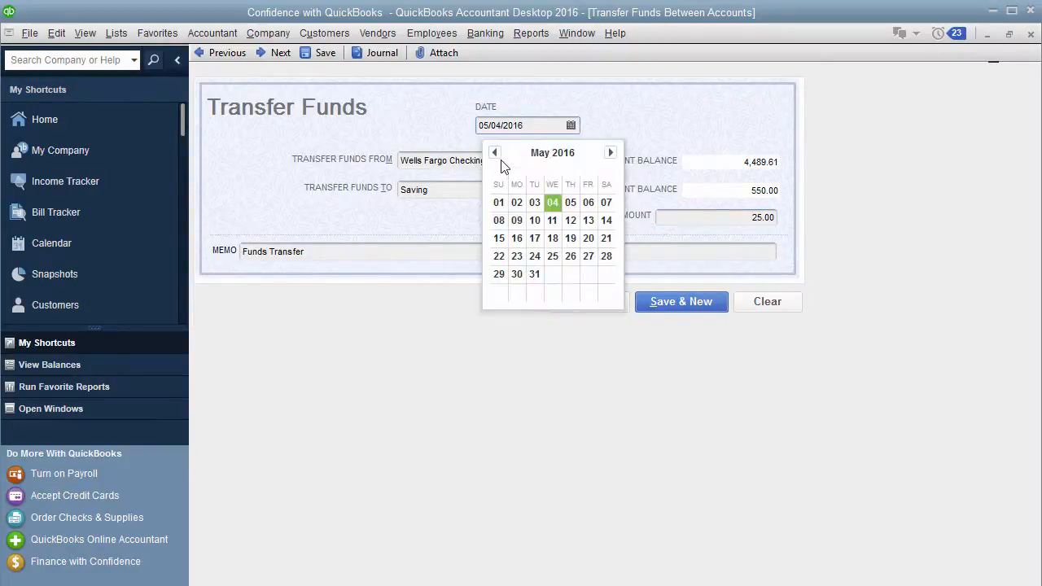
{"action": "left_click", "coordinate": [495, 153]}
{"action": "left_click", "coordinate": [494, 153]}
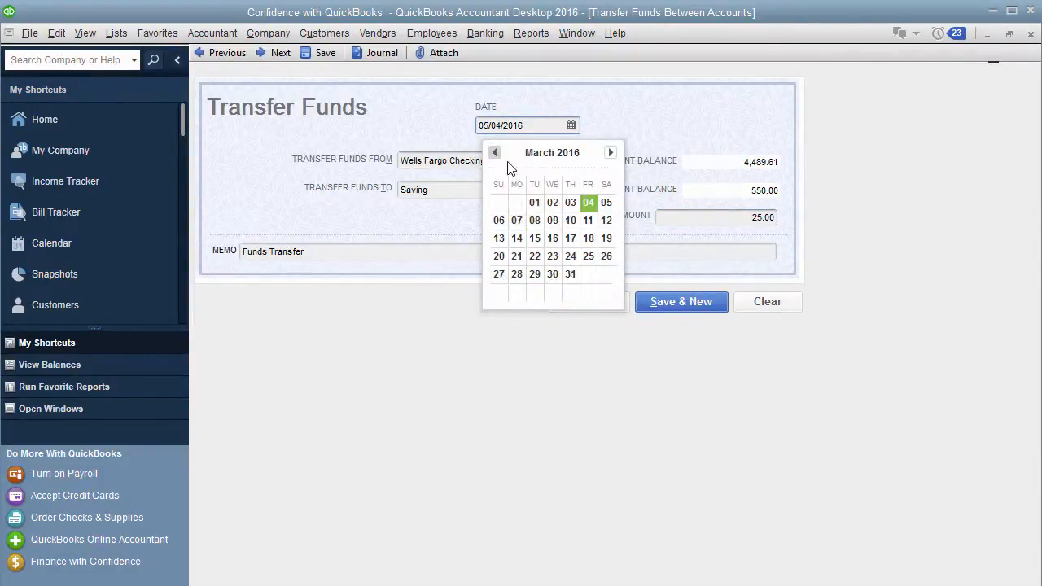
{"action": "left_click", "coordinate": [569, 274]}
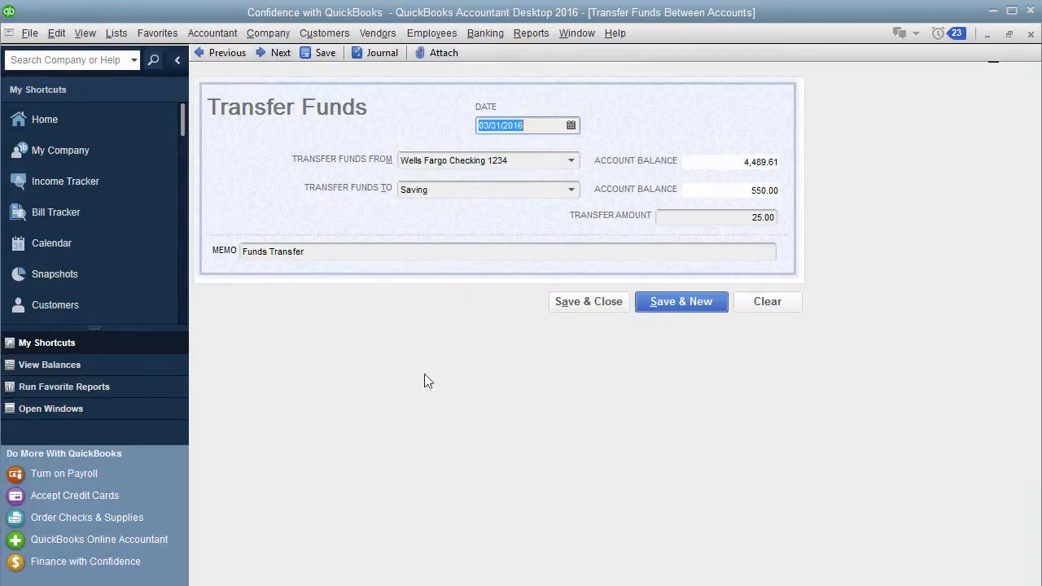
Memorize this transfer under the name "Transfer Checking to Savinng"
{"action": "left_click", "coordinate": [65, 32]}
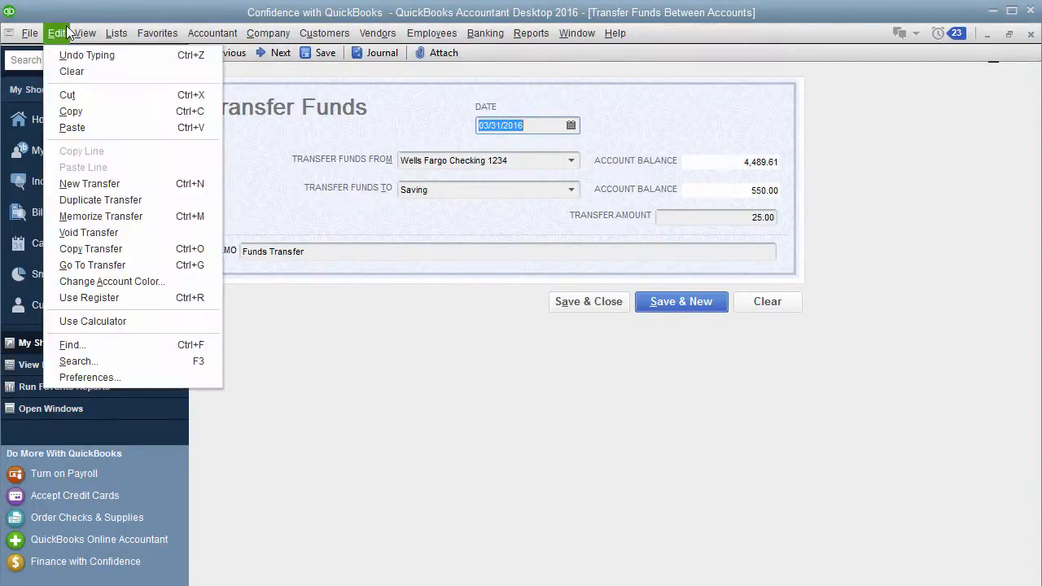
{"action": "left_click", "coordinate": [128, 223]}
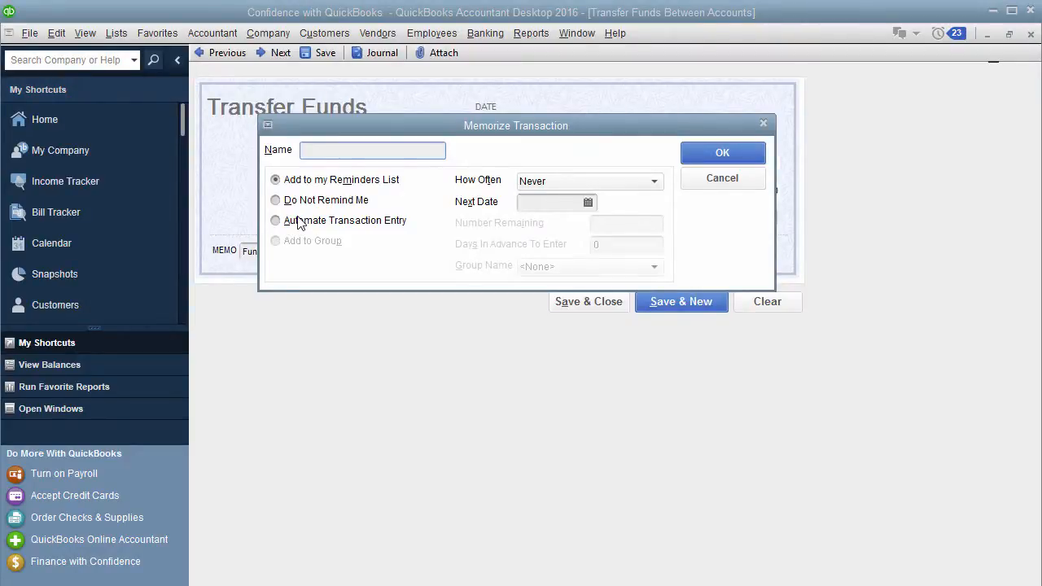
{"action": "type", "text": "Transfer from Checking to Sav"}
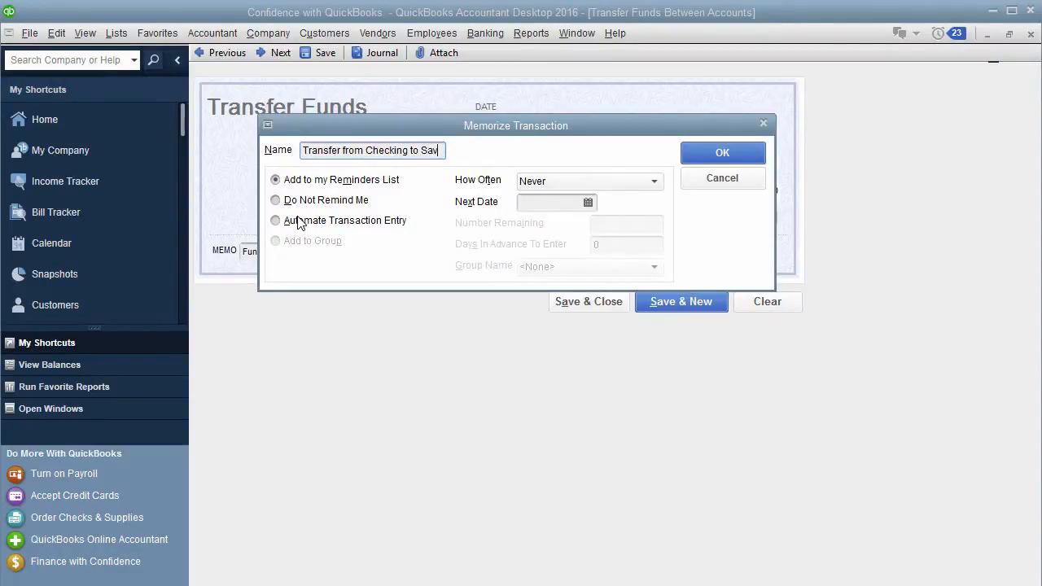
{"action": "type", "text": "e"}
{"action": "type", "text": "in"}
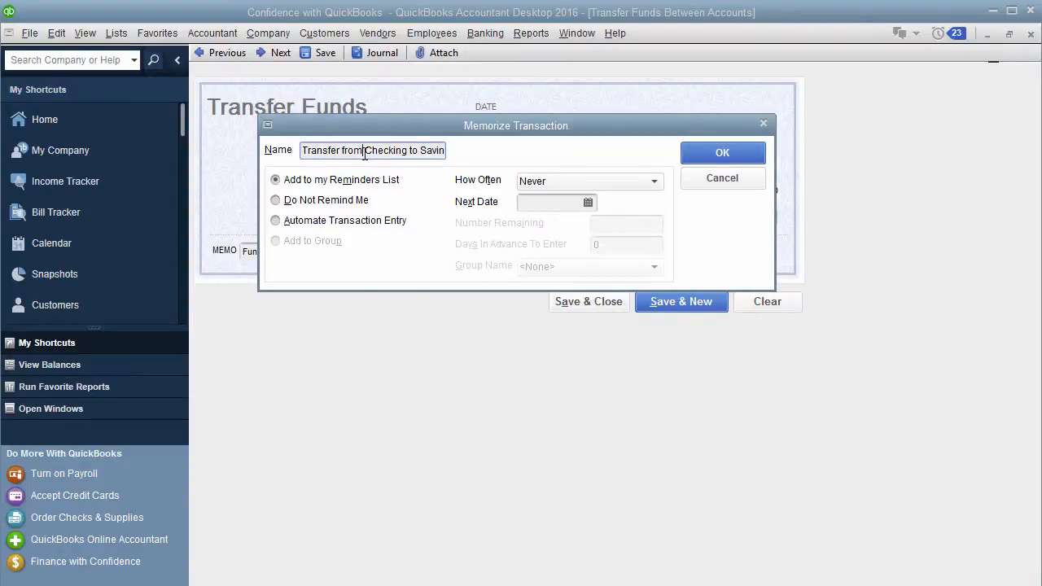
{"action": "key", "text": "BackSpace"}
{"action": "key", "text": "BackSpace"}
{"action": "key", "text": "BackSpace"}
{"action": "key", "text": "BackSpace"}
{"action": "key", "text": "BackSpace"}
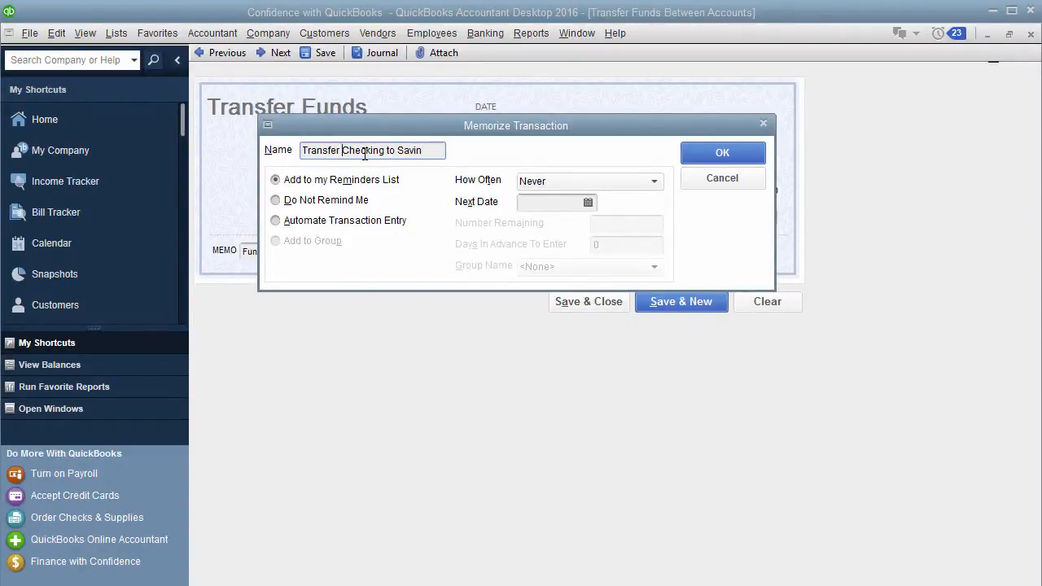
{"action": "type", "text": "ng"}
Set the memorized transfer to automate transaction entry with a monthly frequency
{"action": "left_click", "coordinate": [326, 202]}
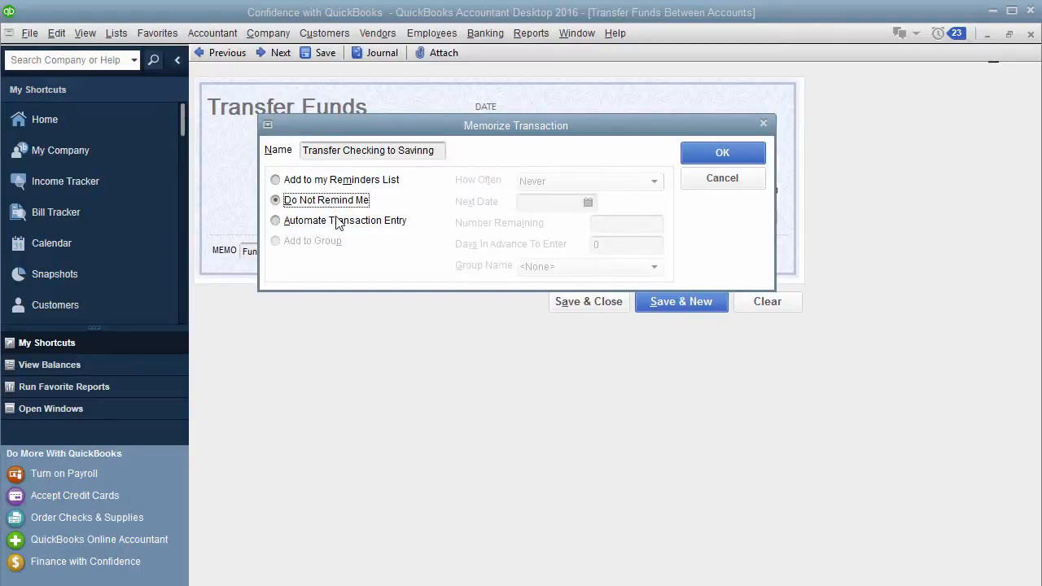
{"action": "left_click", "coordinate": [339, 223]}
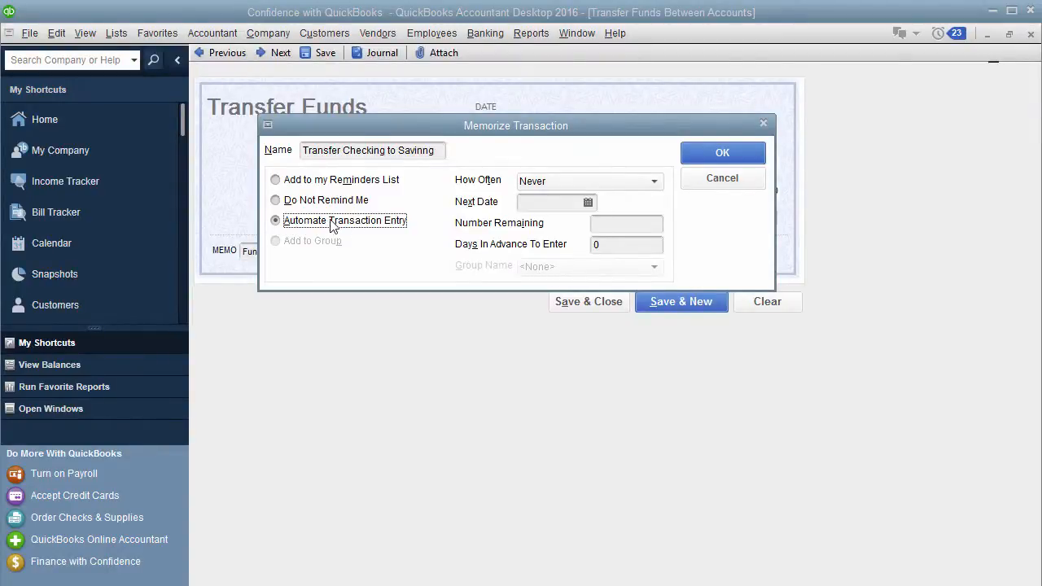
{"action": "left_click", "coordinate": [654, 181]}
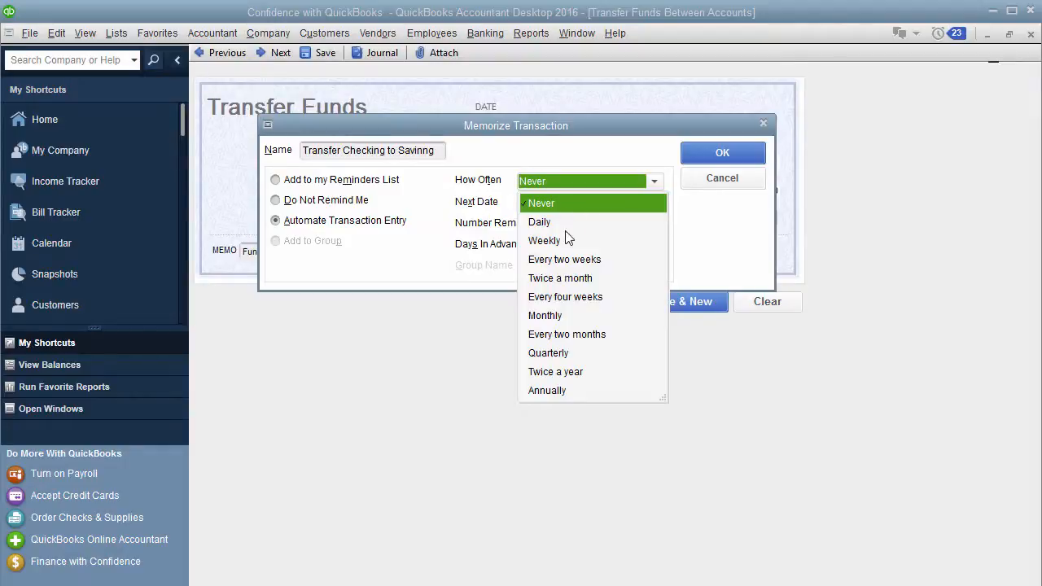
{"action": "left_click", "coordinate": [558, 317]}
{"action": "left_click", "coordinate": [559, 317]}
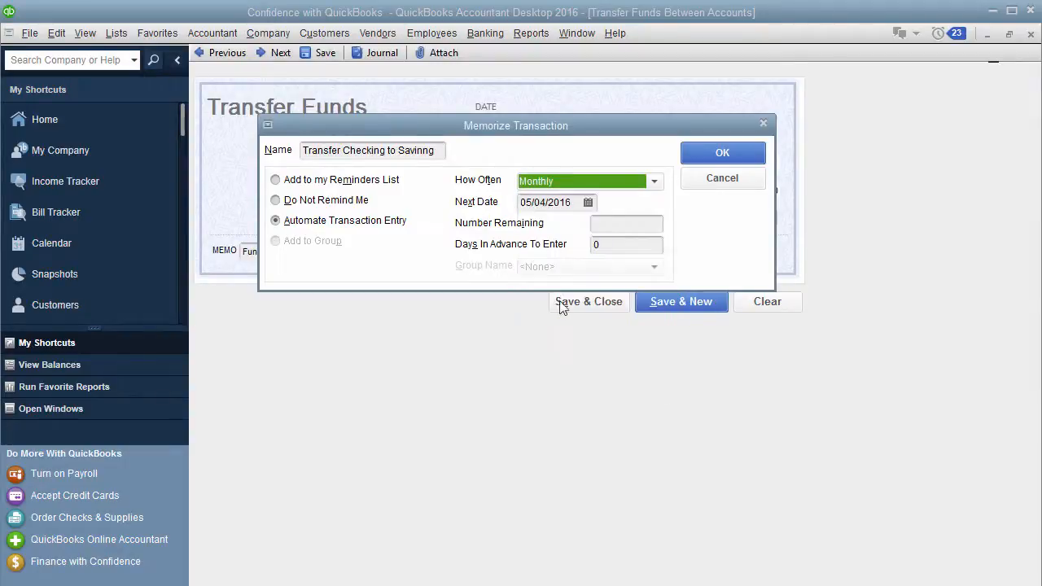
Set the next date of the memorized transfer to 04/30/2016
{"action": "left_click", "coordinate": [588, 204]}
{"action": "left_click", "coordinate": [535, 230]}
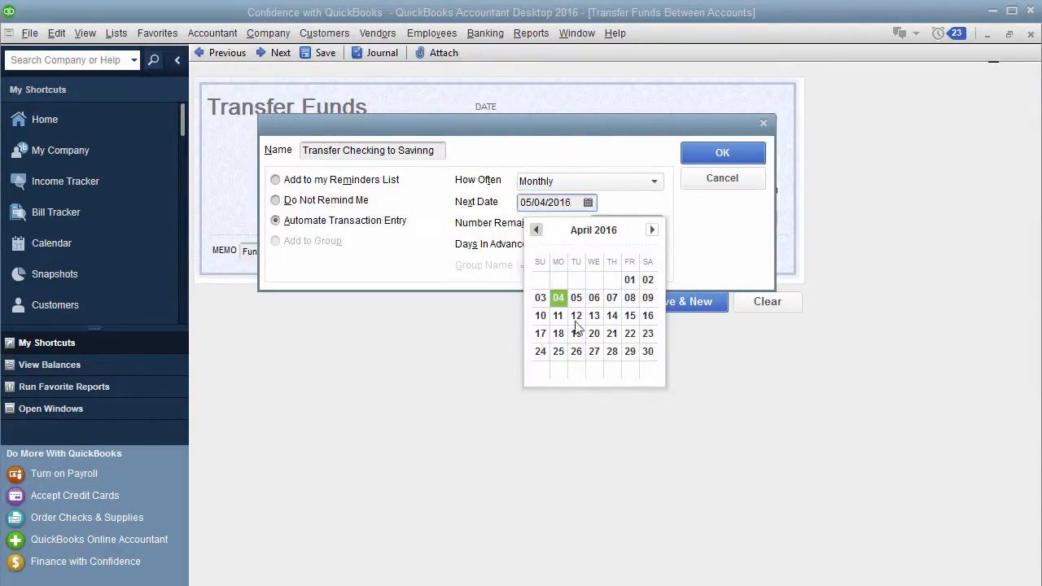
{"action": "left_click", "coordinate": [646, 351]}
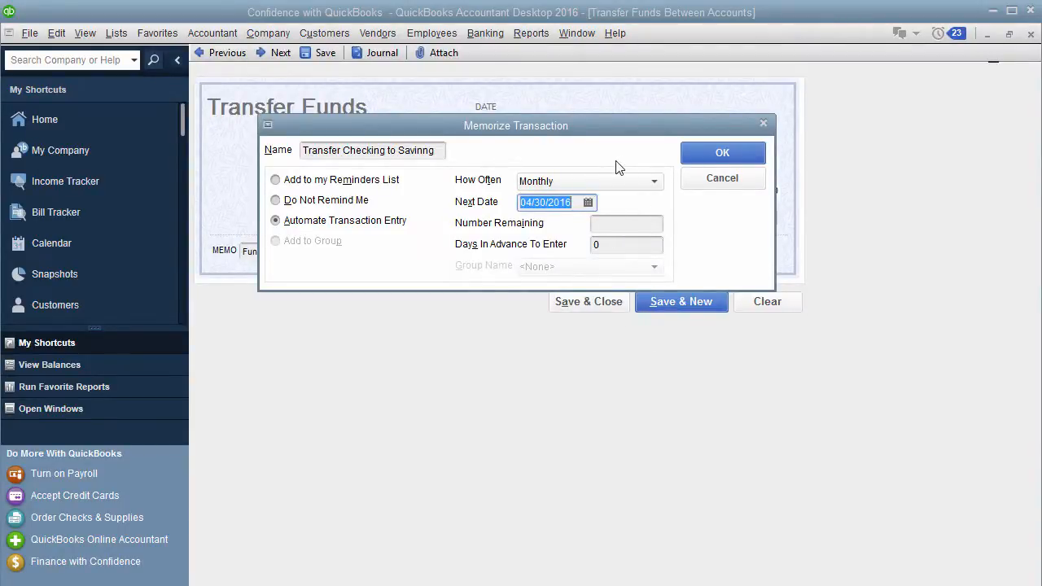
{"action": "left_click", "coordinate": [616, 223]}
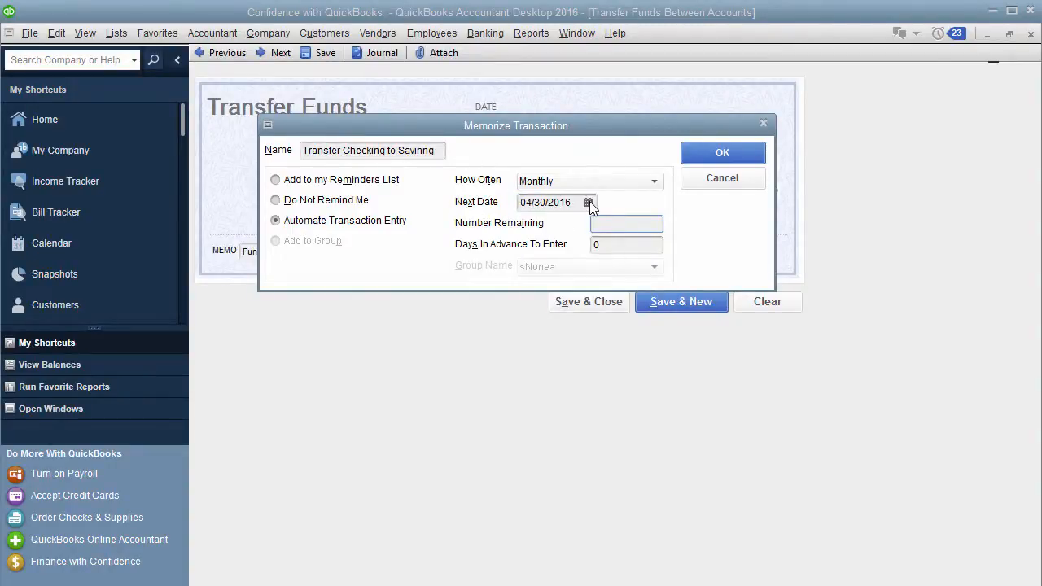
{"action": "left_click", "coordinate": [588, 203]}
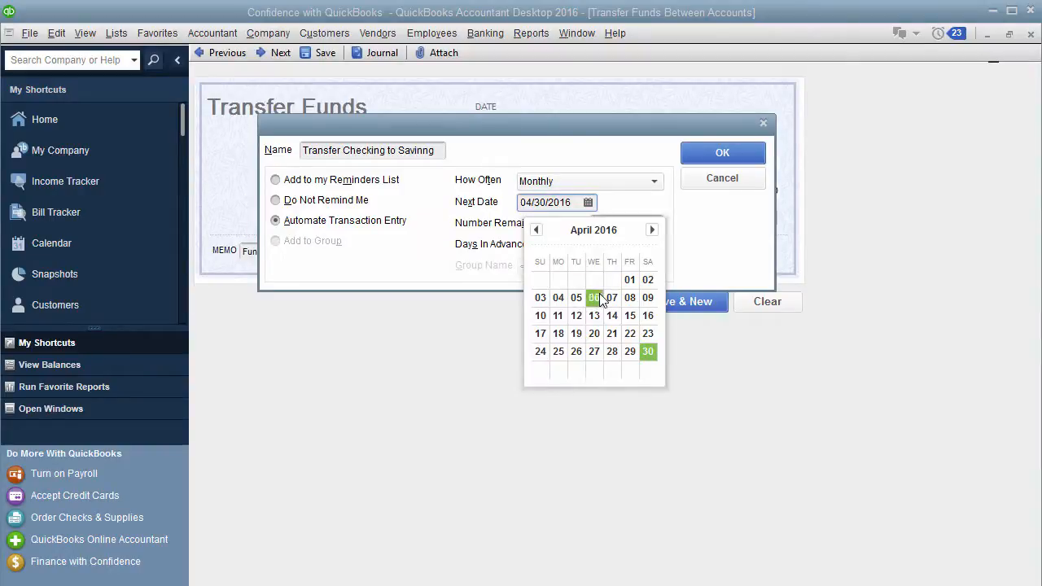
{"action": "left_click", "coordinate": [610, 205]}
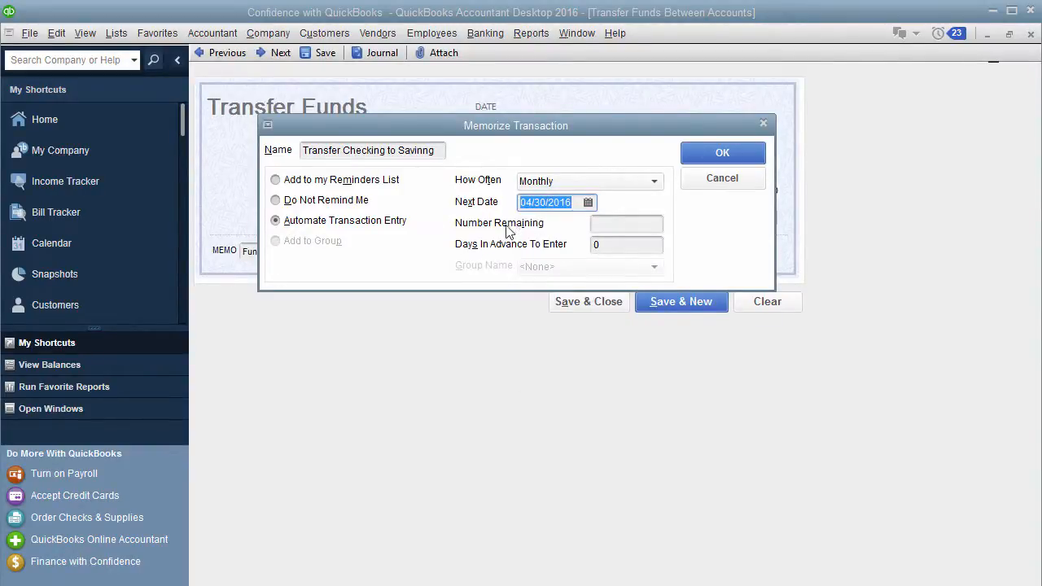
Keep 0 days in advance to enter, confirm the memorized transaction, and save and close the transfer
{"action": "left_click", "coordinate": [602, 225]}
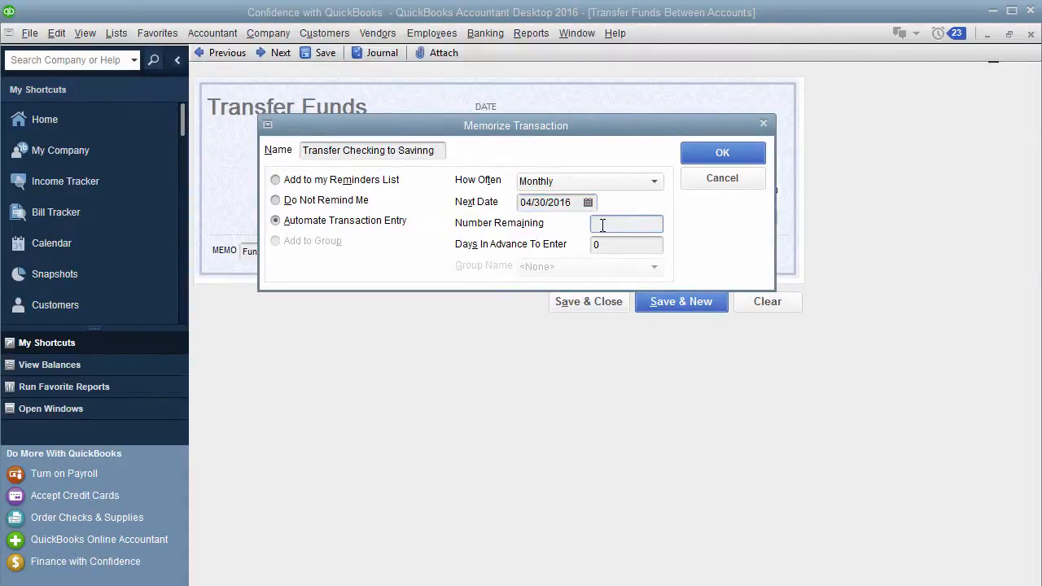
{"action": "type", "text": "6"}
{"action": "left_click", "coordinate": [643, 244]}
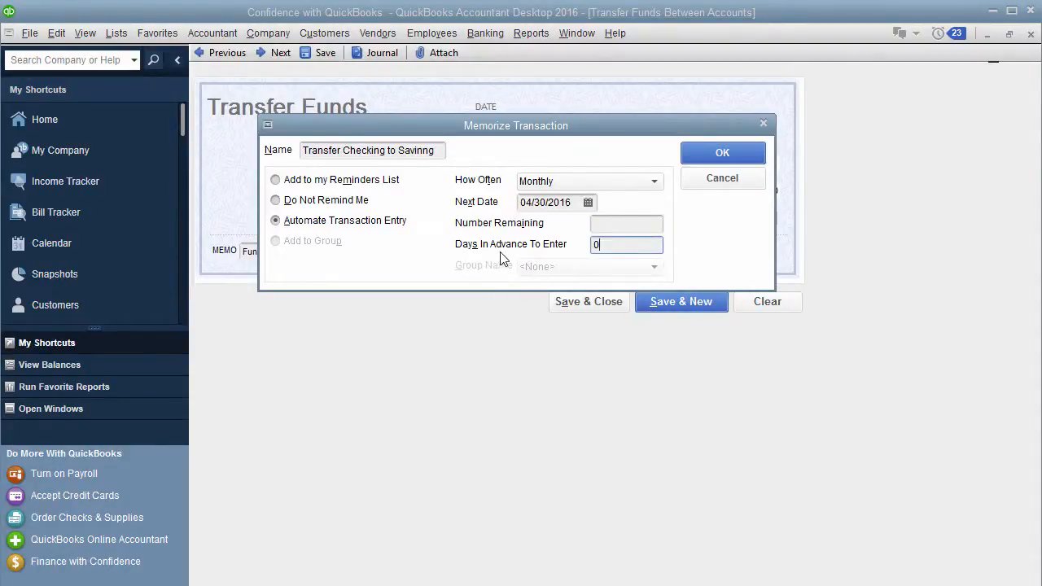
{"action": "double_click", "coordinate": [597, 245]}
{"action": "left_click", "coordinate": [716, 159]}
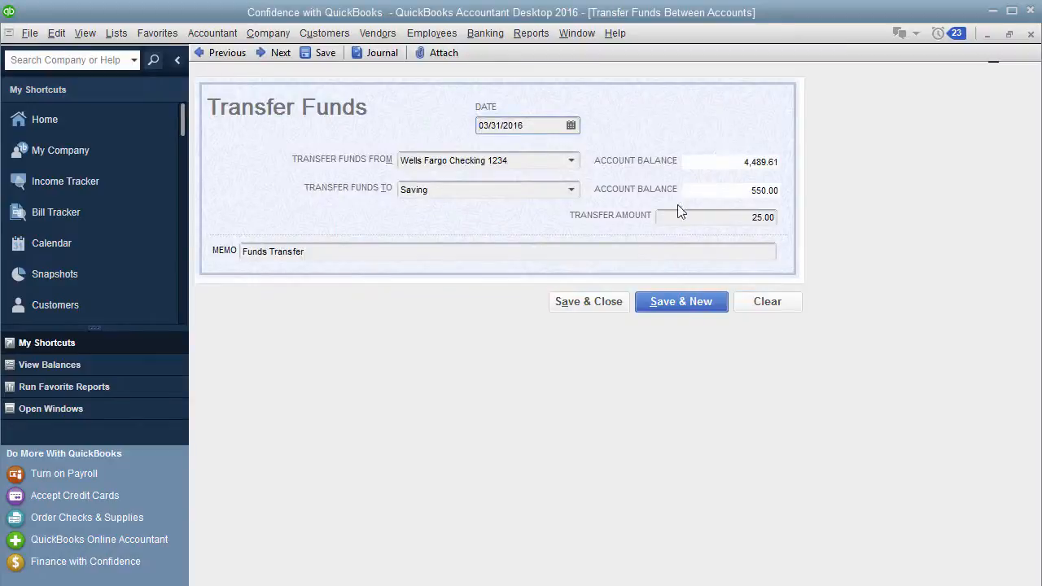
{"action": "left_click", "coordinate": [600, 301]}
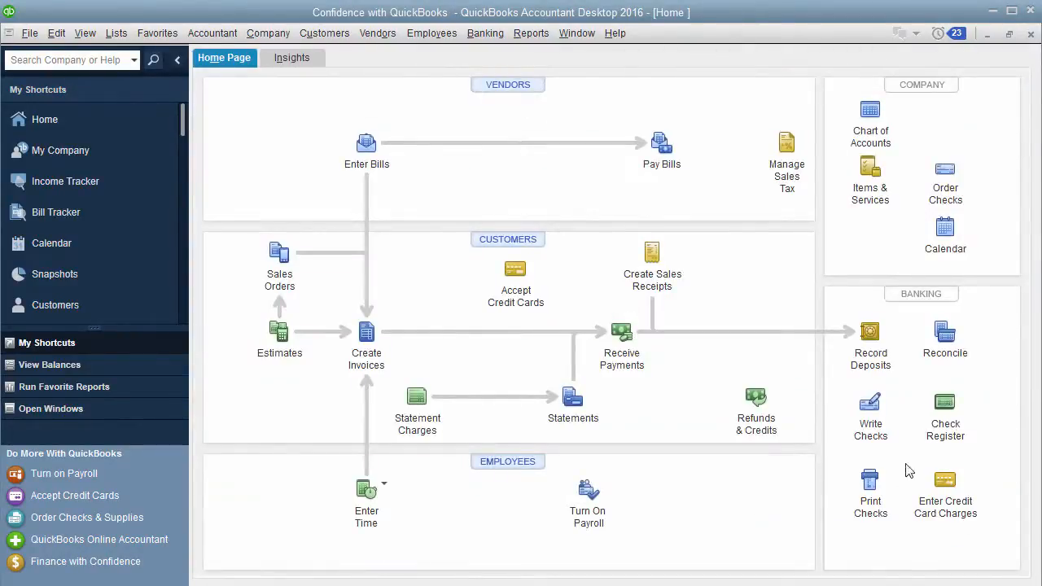
Examine the check register of Wells Fargo Checking 1234 for the 03/31/2016 transfer to Saving, and close the register
{"action": "left_click", "coordinate": [944, 407]}
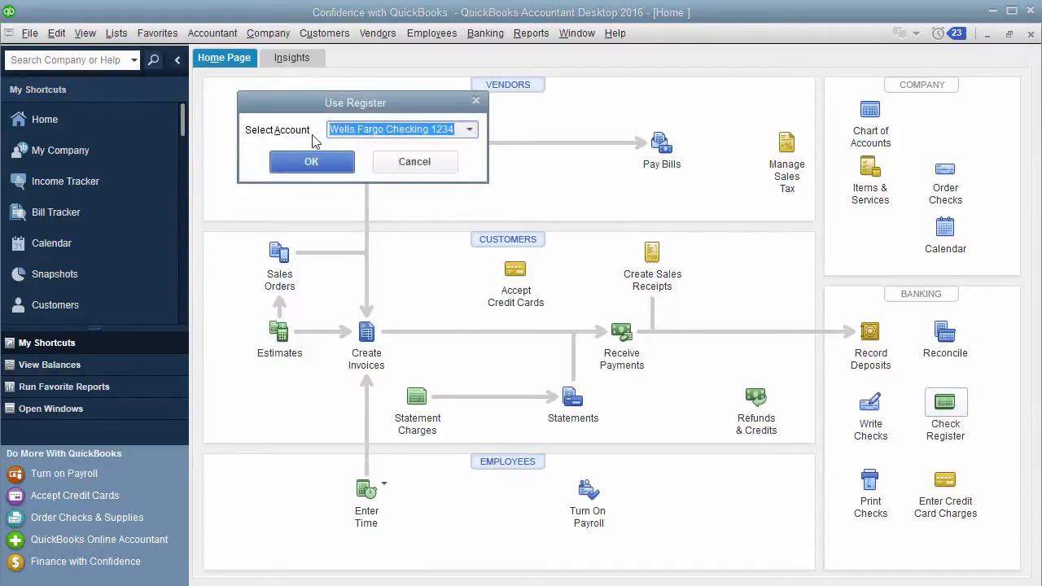
{"action": "left_click", "coordinate": [309, 161]}
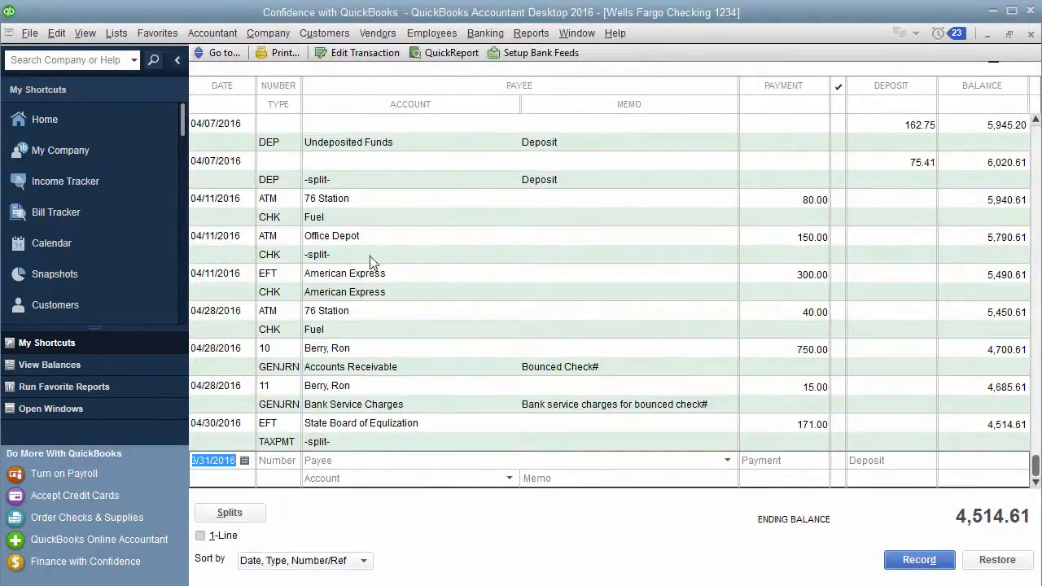
{"action": "scroll", "coordinate": [382, 395], "scroll_direction": "up", "scroll_amount": 4}
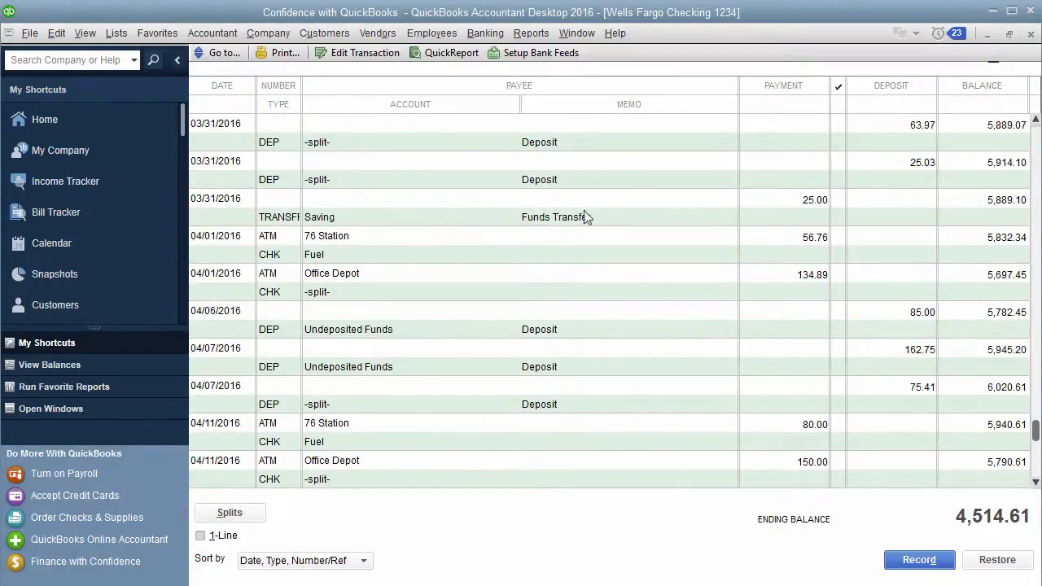
{"action": "left_click", "coordinate": [1031, 34]}
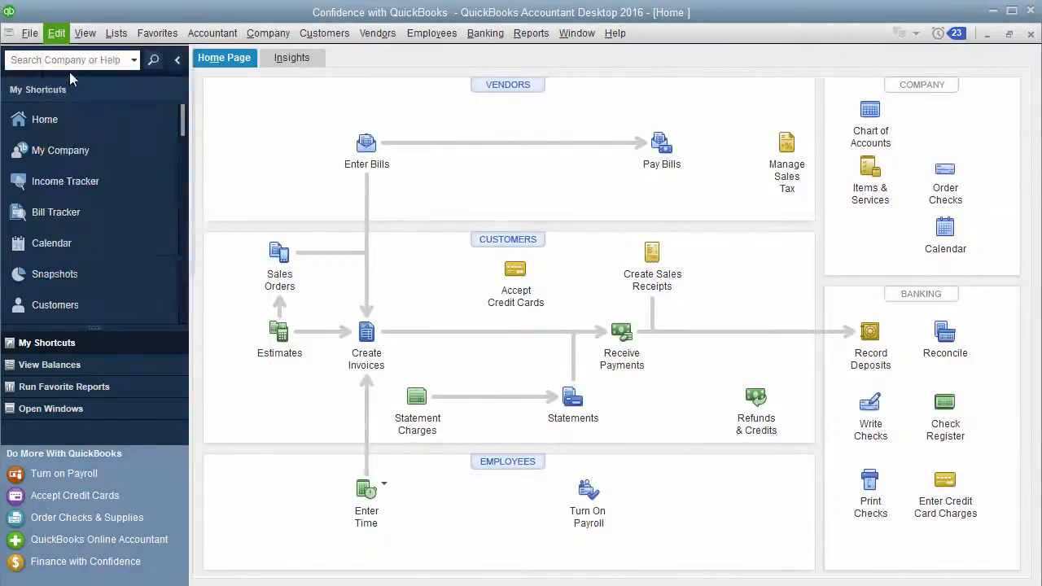
Close and reopen the Confidence with QuickBooks company file, logging in with the Admin account's password
{"action": "left_click", "coordinate": [29, 33]}
{"action": "key", "text": "Escape"}
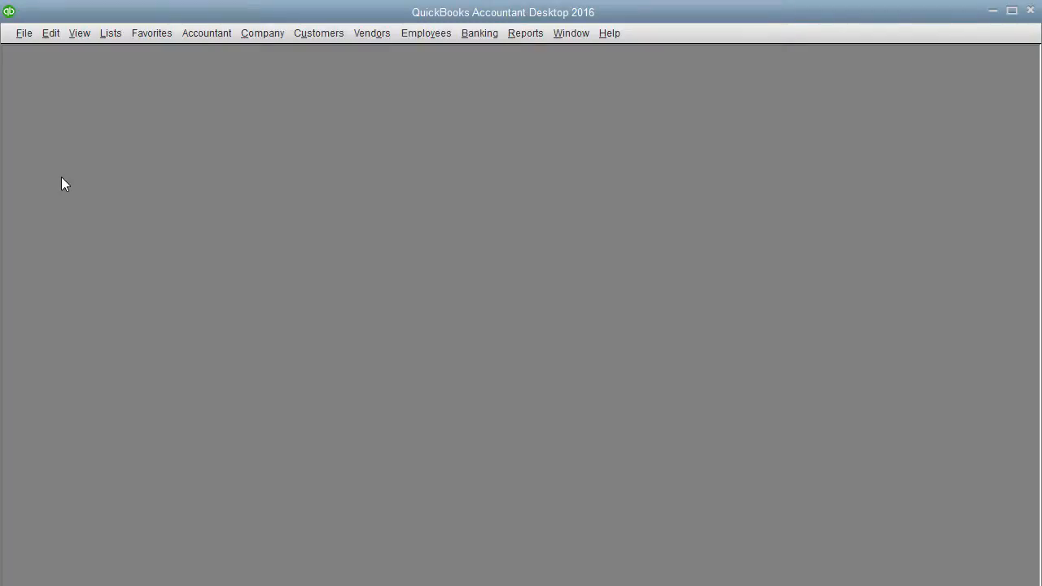
{"action": "left_click", "coordinate": [729, 220]}
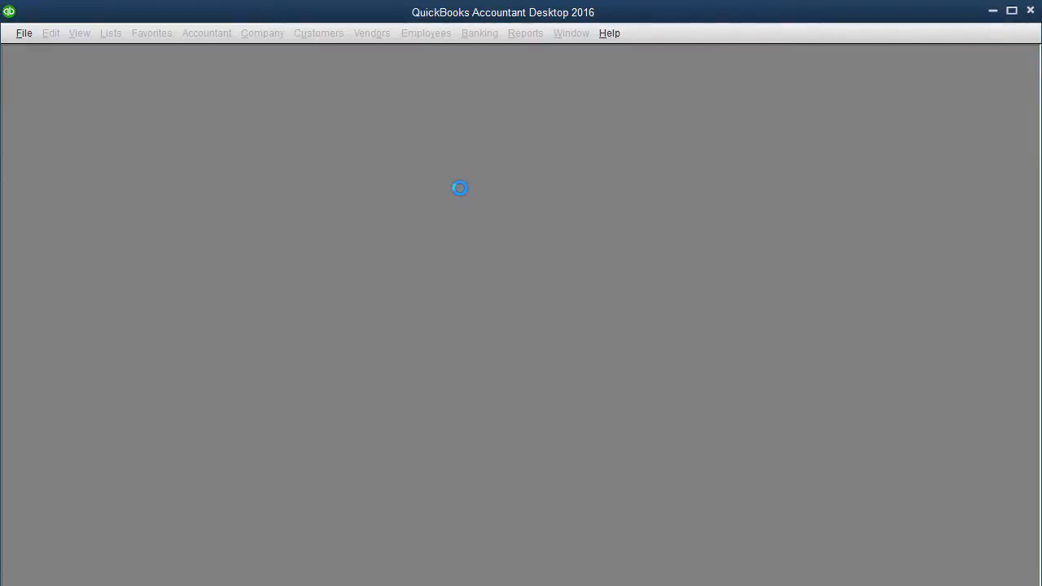
{"action": "type", "text": "********"}
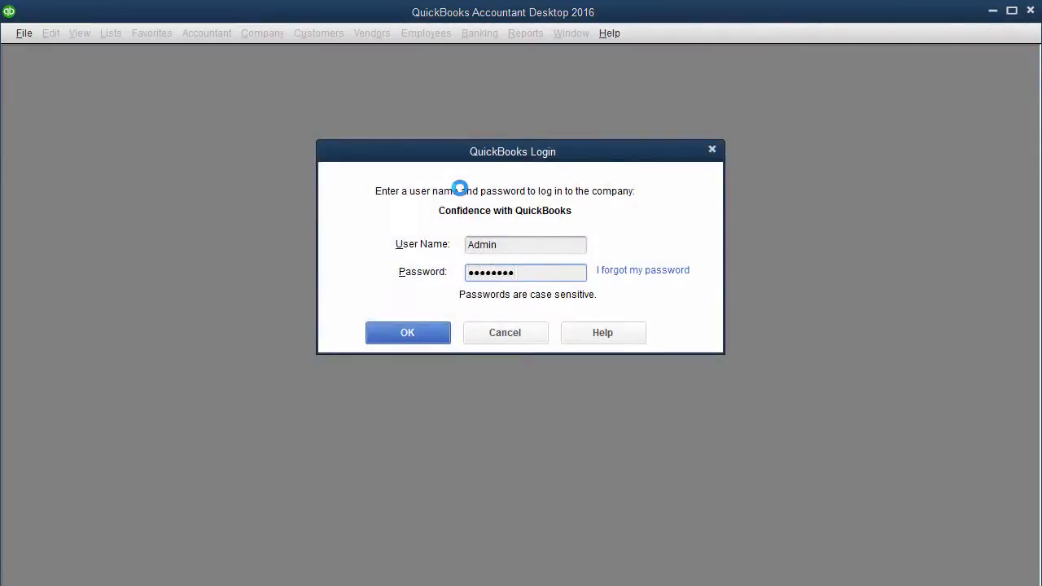
{"action": "key", "text": "Return"}
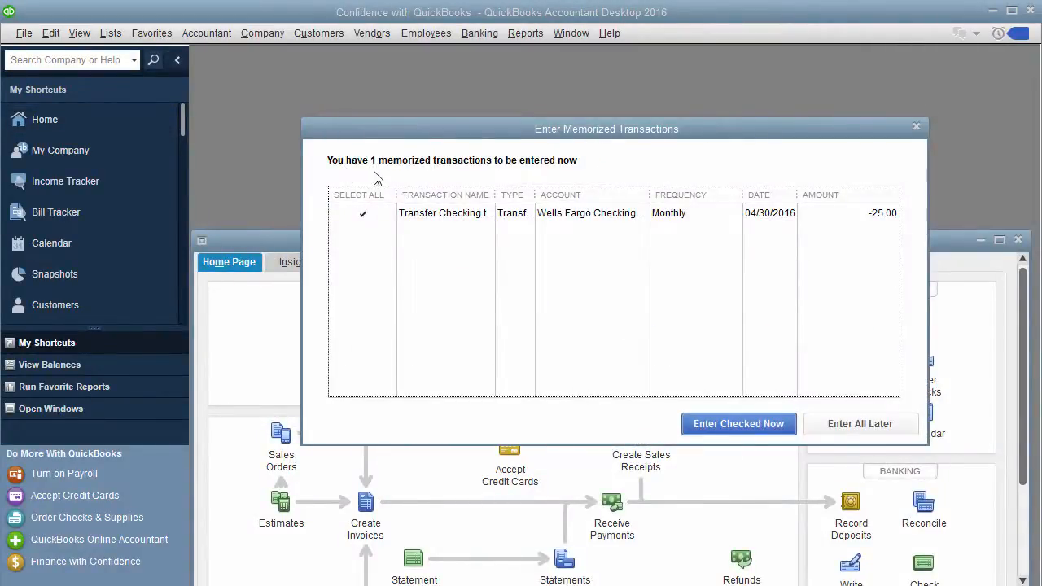
Enter the checked memorized transfer dated 04/30/2016 and dismiss the notice about entered transactions
{"action": "left_click", "coordinate": [360, 215]}
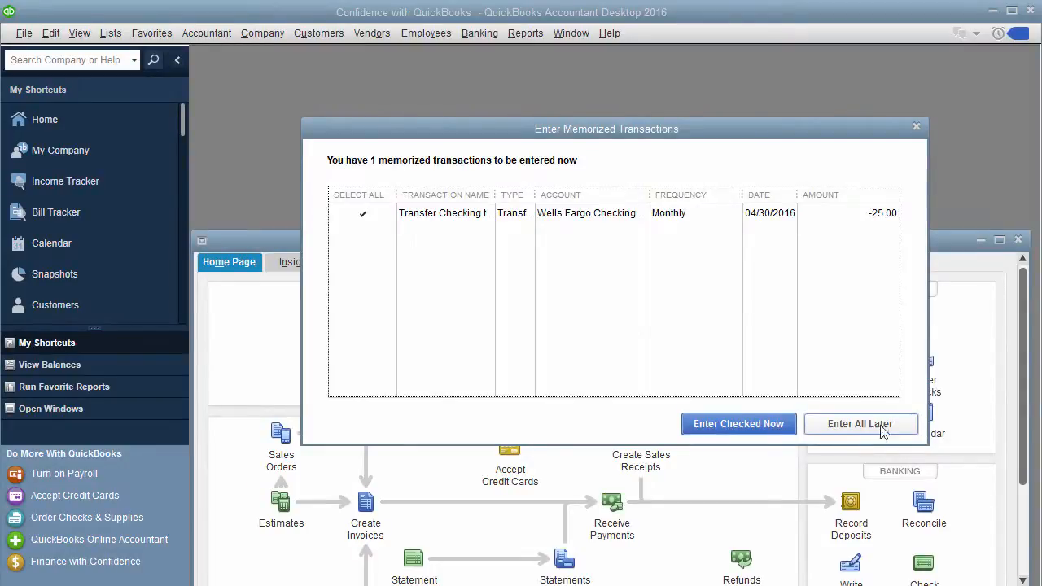
{"action": "left_click", "coordinate": [759, 429]}
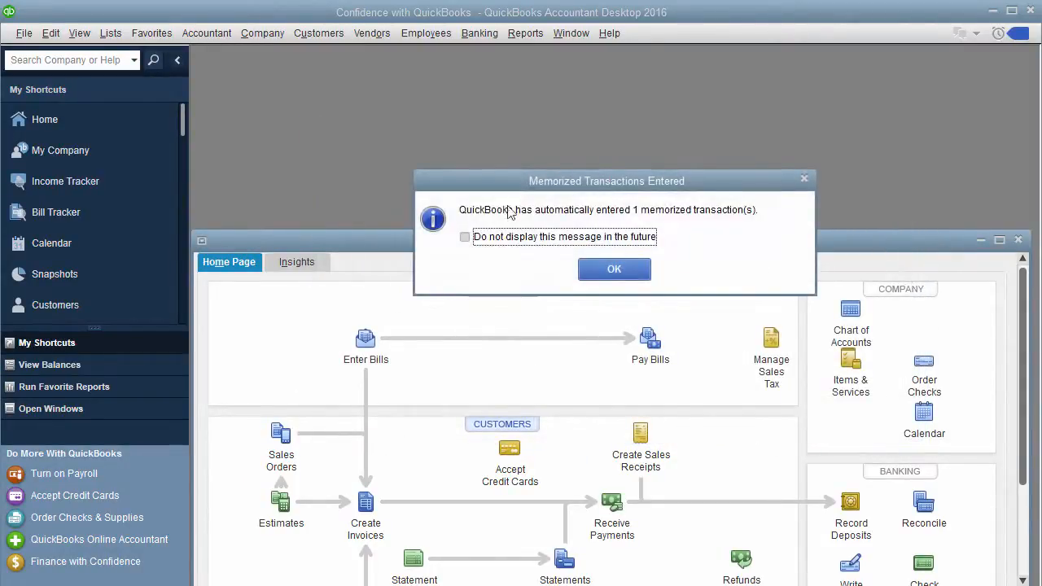
{"action": "left_click", "coordinate": [623, 268]}
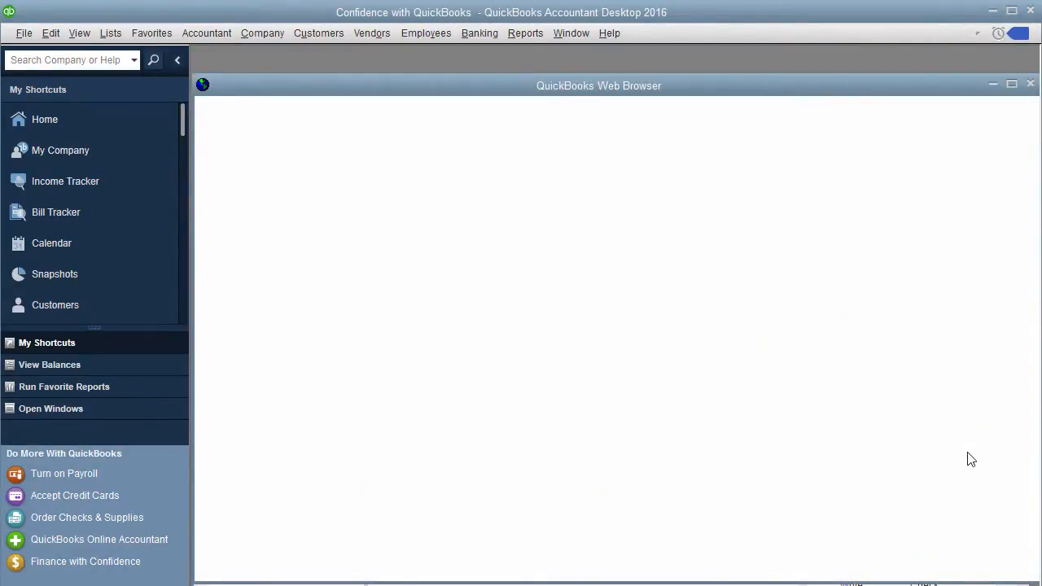
Close the web browser window and open the Wells Fargo Checking 1234 register to check the 04/30/2016 transfer
{"action": "left_click", "coordinate": [1031, 84]}
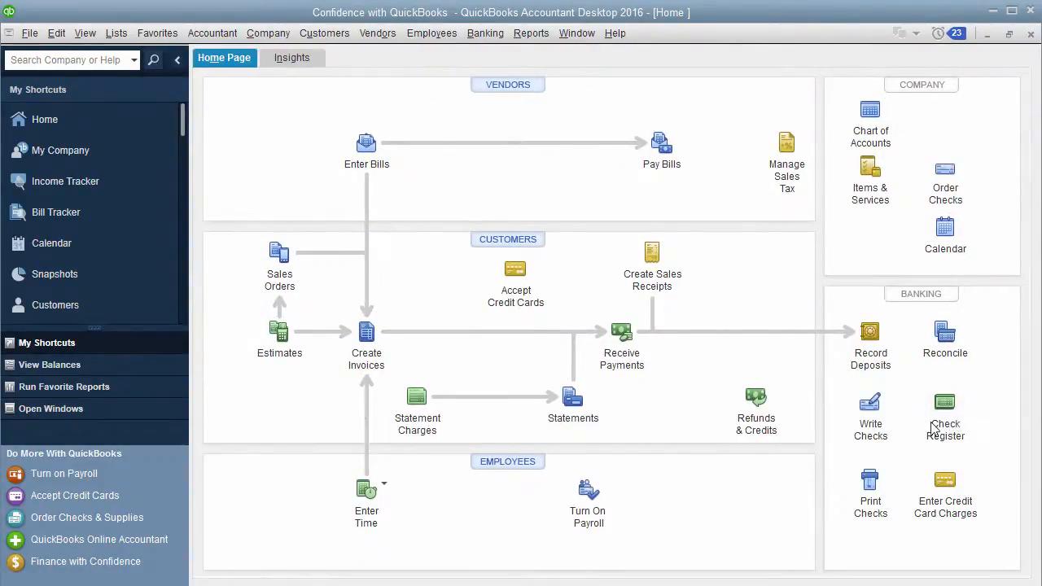
{"action": "left_click", "coordinate": [946, 425]}
{"action": "left_click", "coordinate": [311, 161]}
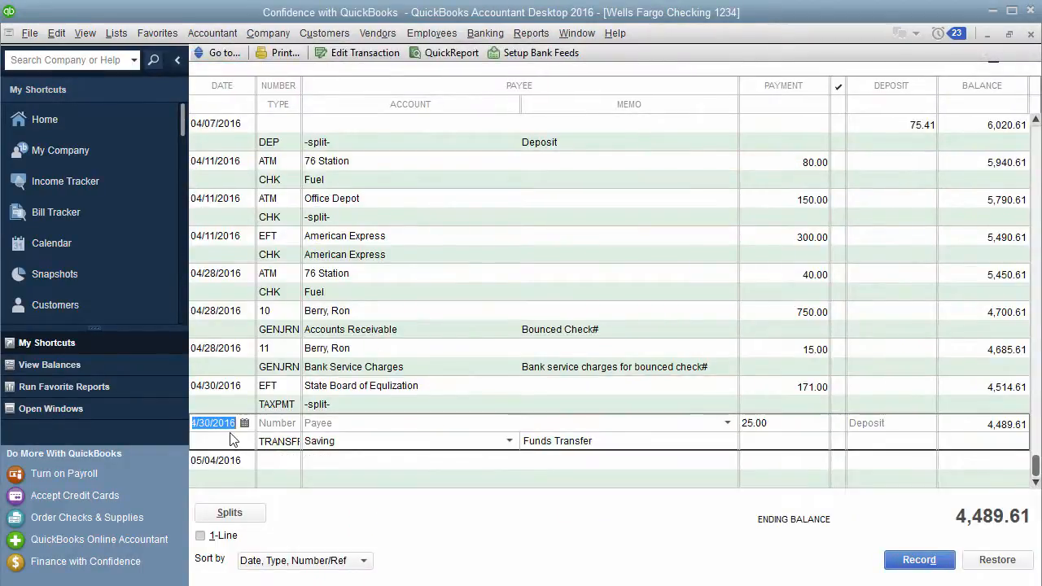
Close the checking register and enter the 25.00 memorized checking-to-savings transfer dated 05/31/2016 from the Memorized Transaction List
{"action": "left_click", "coordinate": [655, 441]}
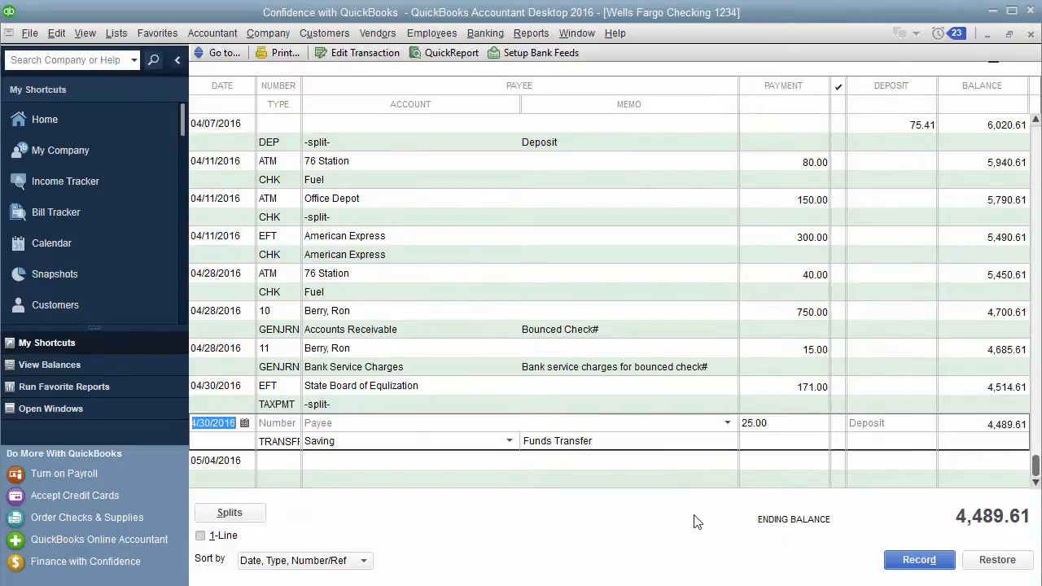
{"action": "left_click", "coordinate": [1030, 35]}
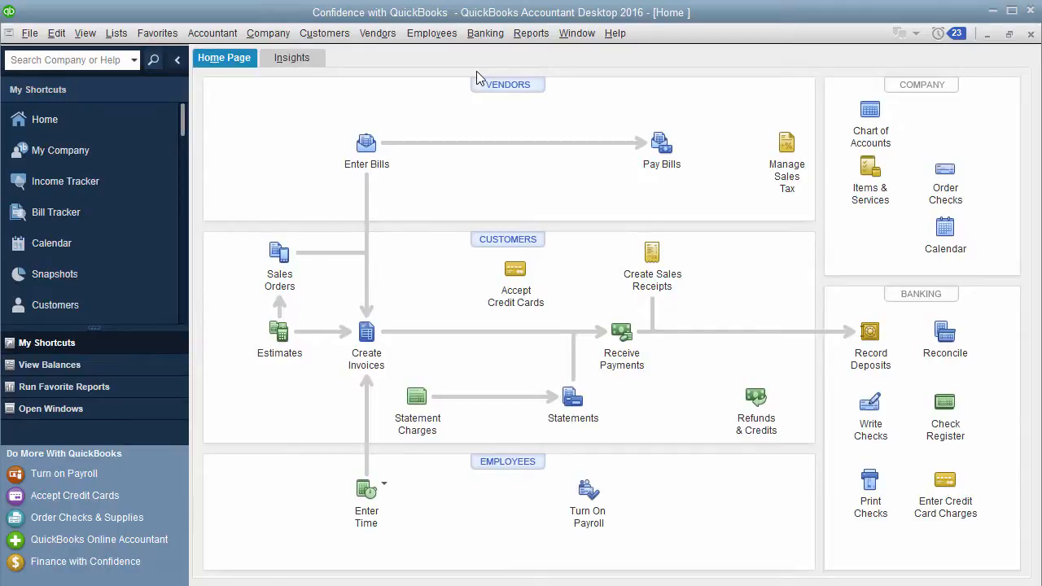
{"action": "left_click", "coordinate": [114, 33]}
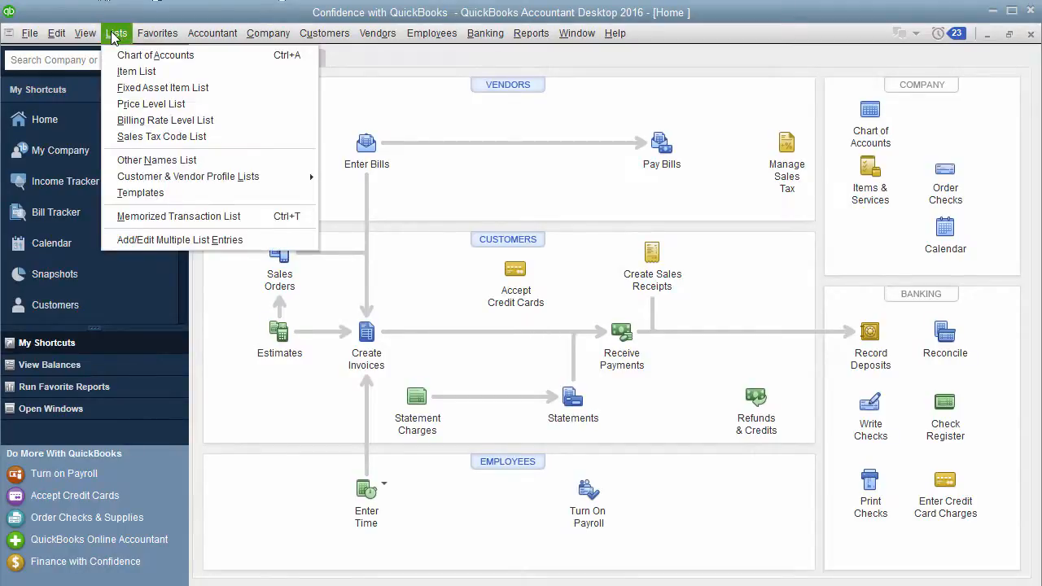
{"action": "left_click", "coordinate": [181, 216]}
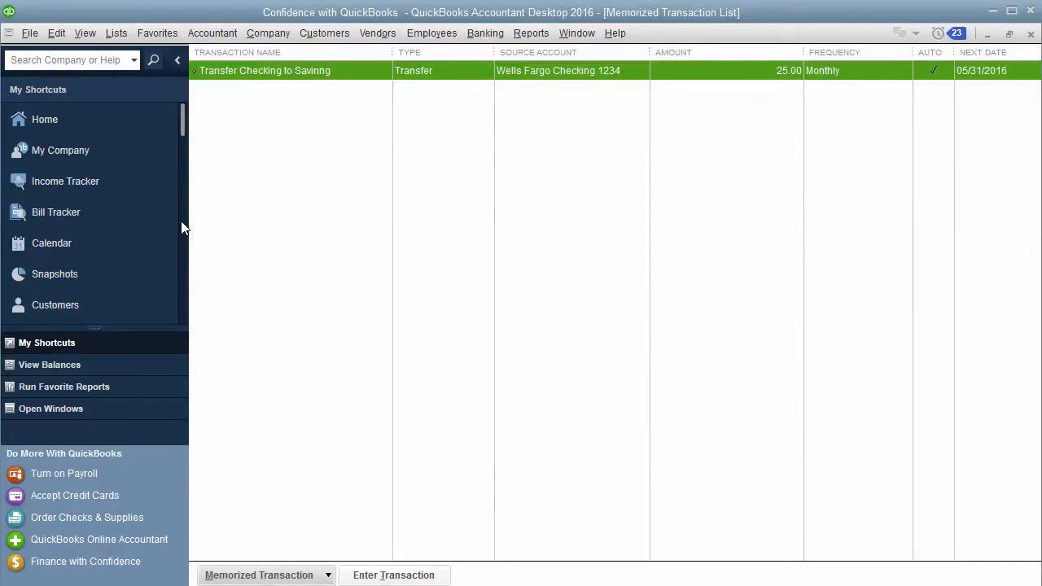
{"action": "double_click", "coordinate": [383, 72]}
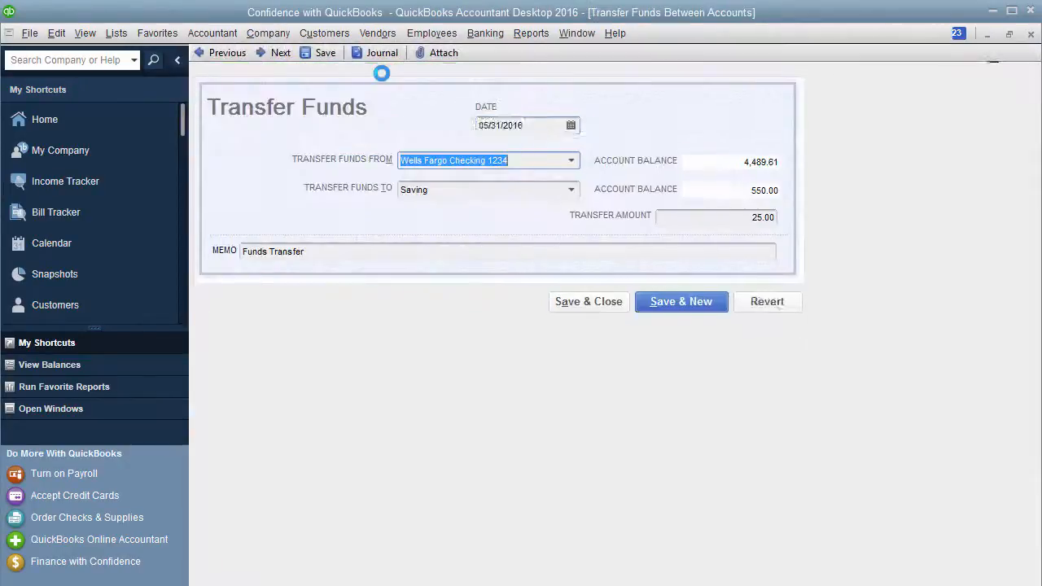
{"action": "left_click", "coordinate": [567, 302]}
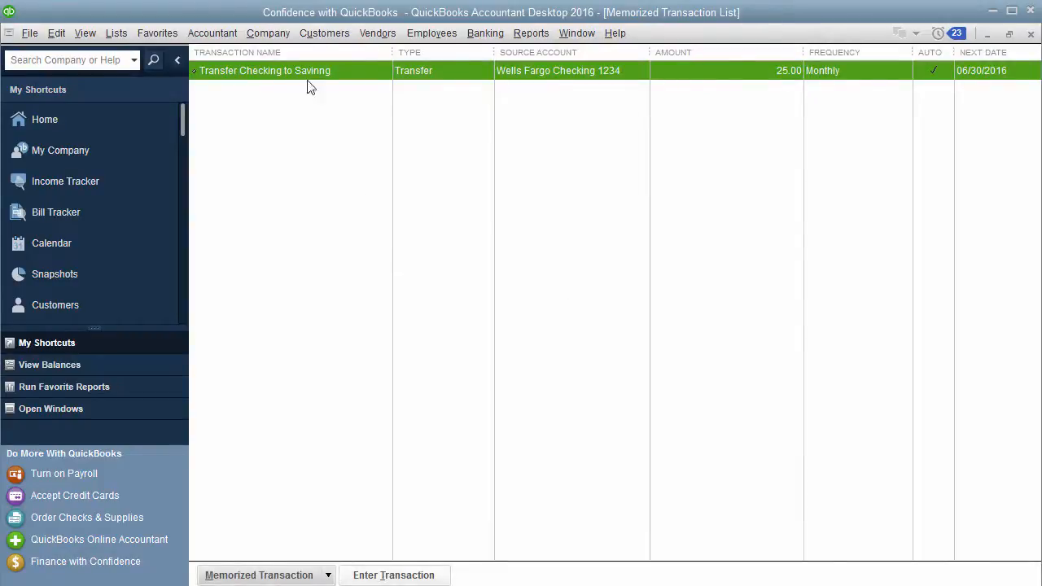
Rename the memorized transfer to Transfer Checking to Saving and enter its 25.00 occurrence dated 06/30/2016
{"action": "right_click", "coordinate": [311, 72]}
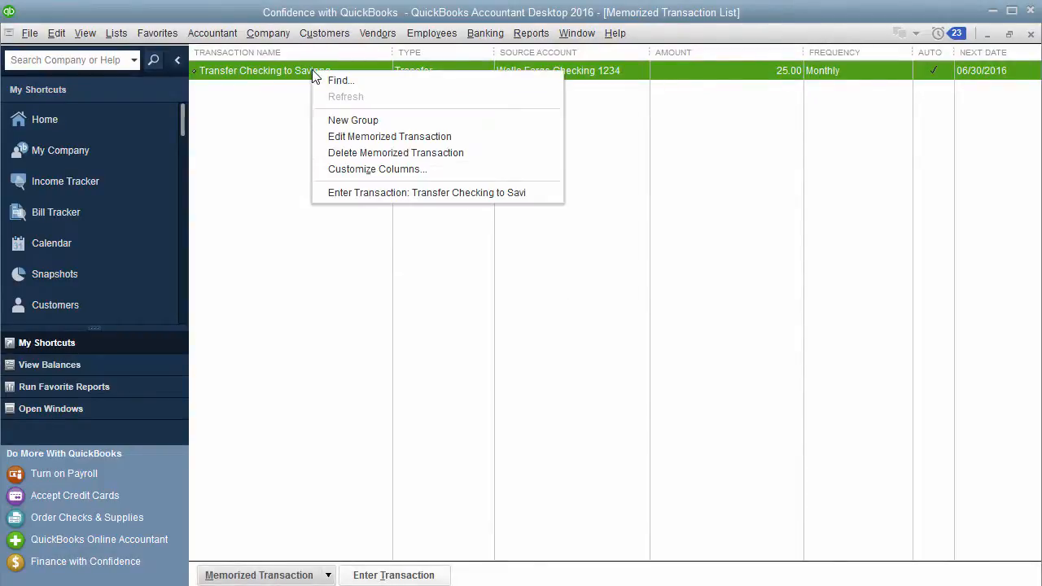
{"action": "left_click", "coordinate": [341, 138]}
{"action": "left_click", "coordinate": [356, 62]}
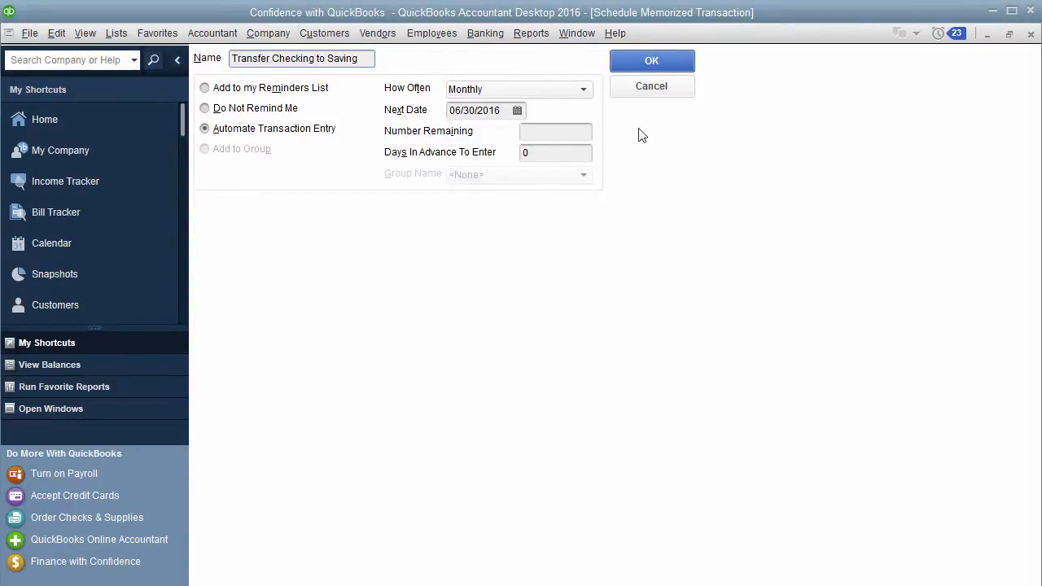
{"action": "left_click", "coordinate": [662, 68]}
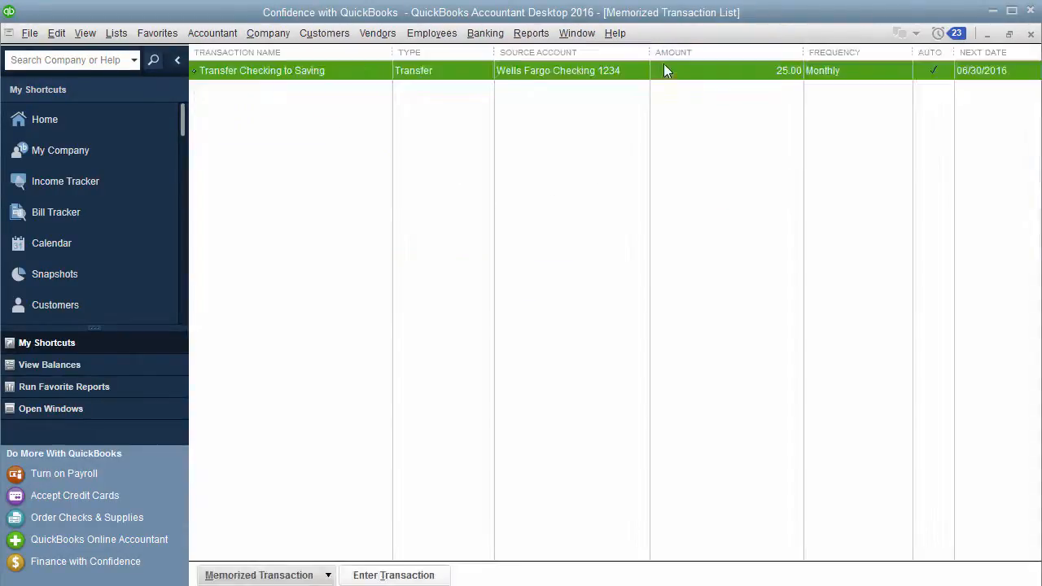
{"action": "double_click", "coordinate": [572, 80]}
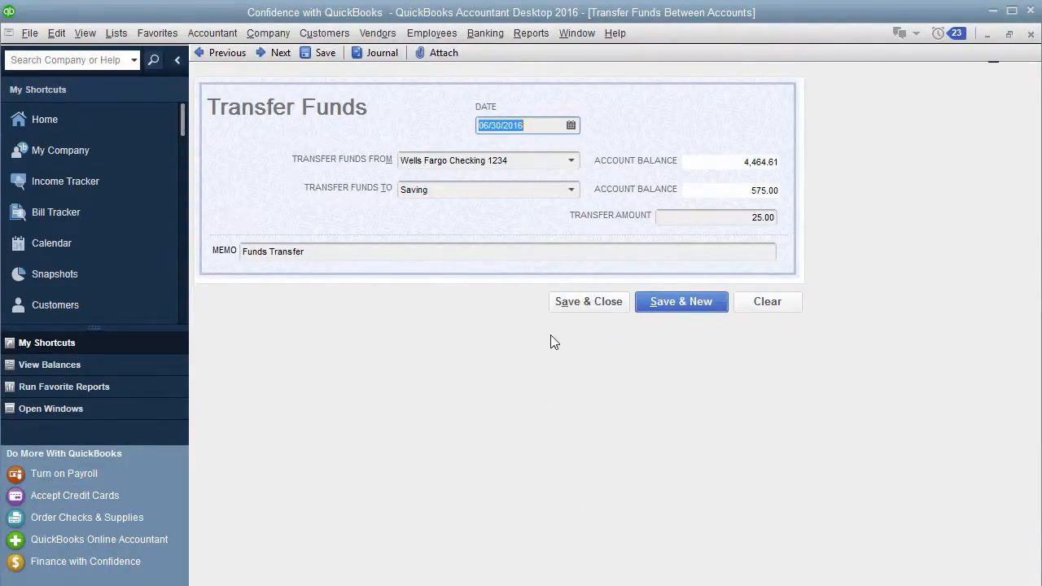
{"action": "left_click", "coordinate": [572, 304]}
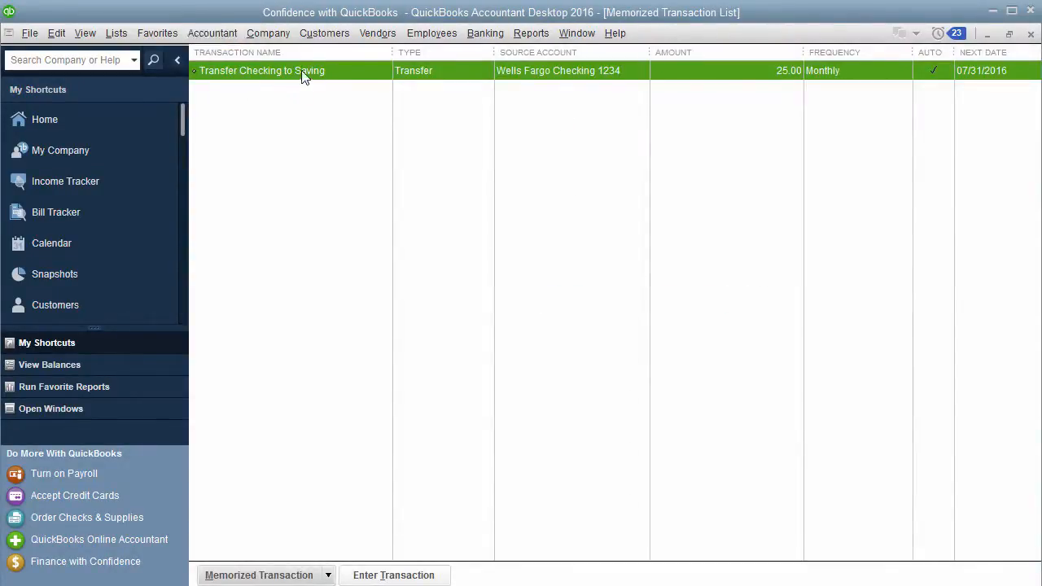
Set the memorized transfer's next date to 05/31/2016, save the schedule, and close the Memorized Transaction List
{"action": "right_click", "coordinate": [302, 72]}
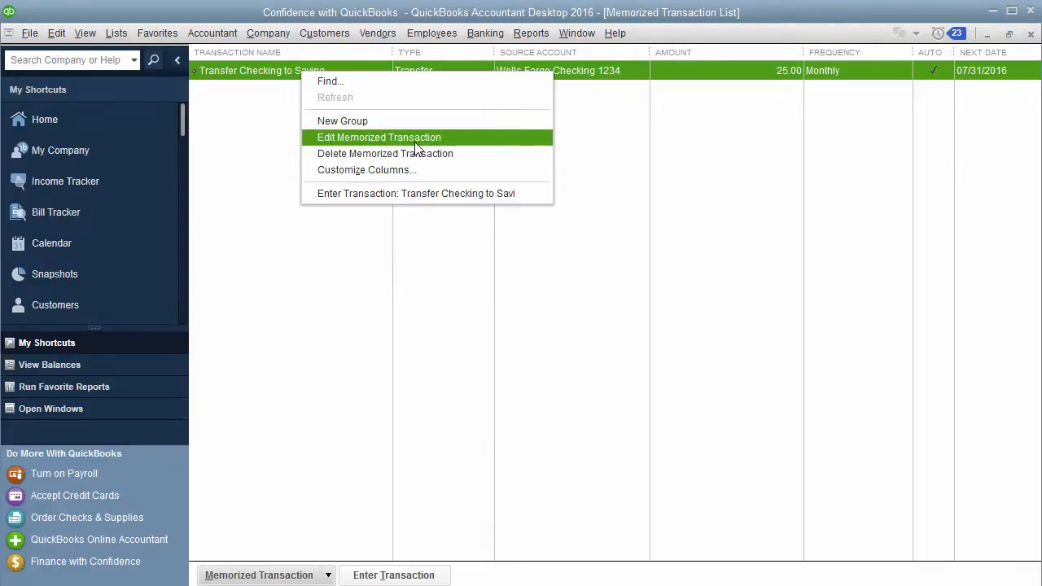
{"action": "left_click", "coordinate": [391, 137]}
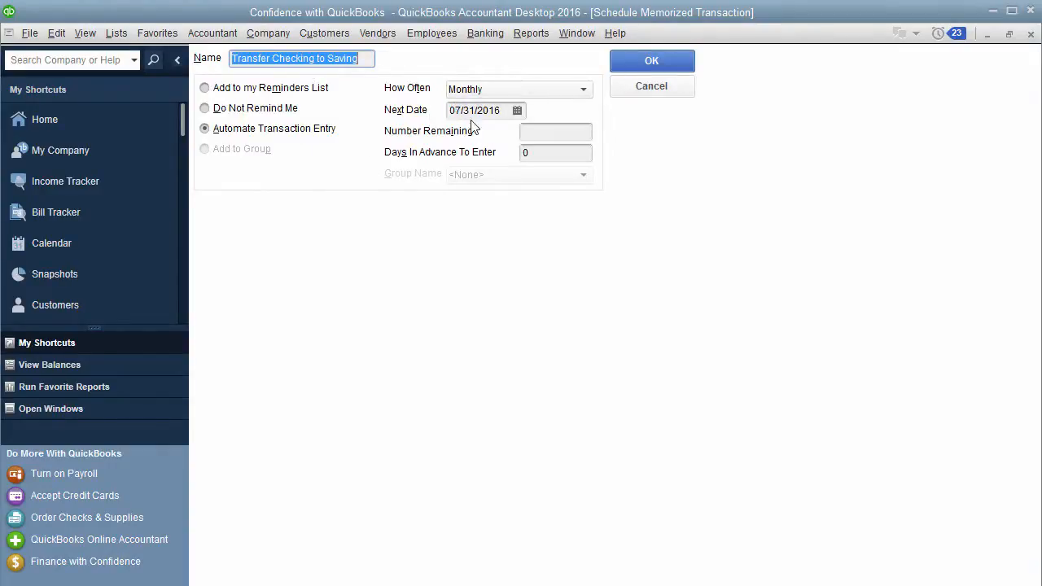
{"action": "left_click", "coordinate": [517, 110]}
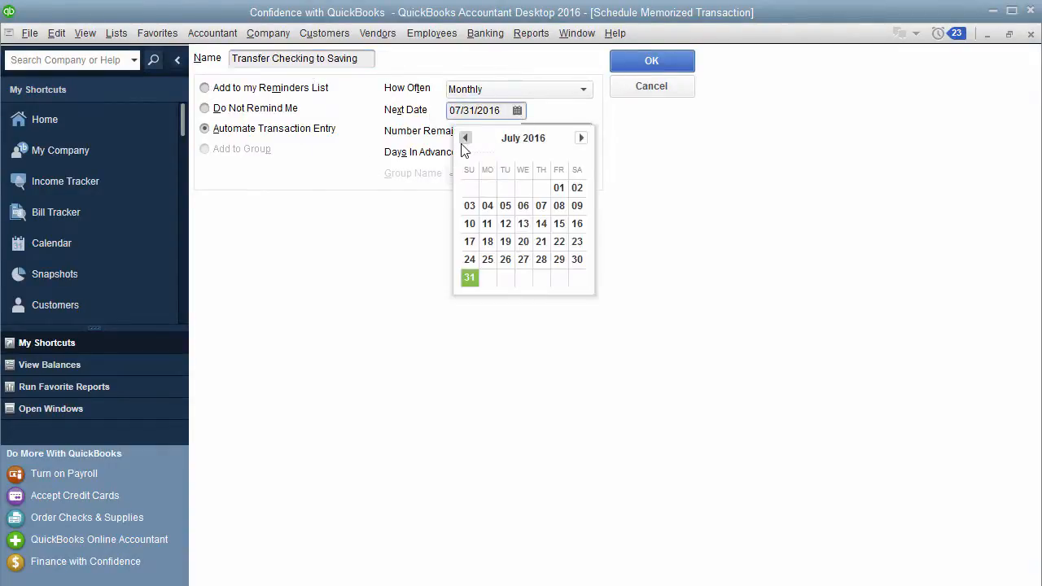
{"action": "left_click", "coordinate": [465, 138]}
{"action": "left_click", "coordinate": [465, 138]}
{"action": "left_click", "coordinate": [506, 259]}
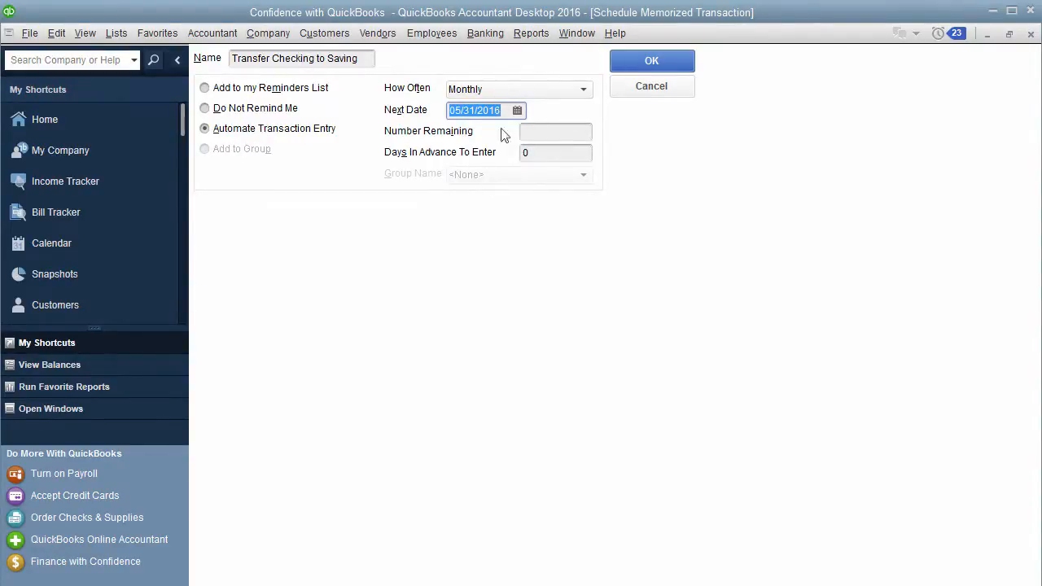
{"action": "left_click", "coordinate": [665, 69]}
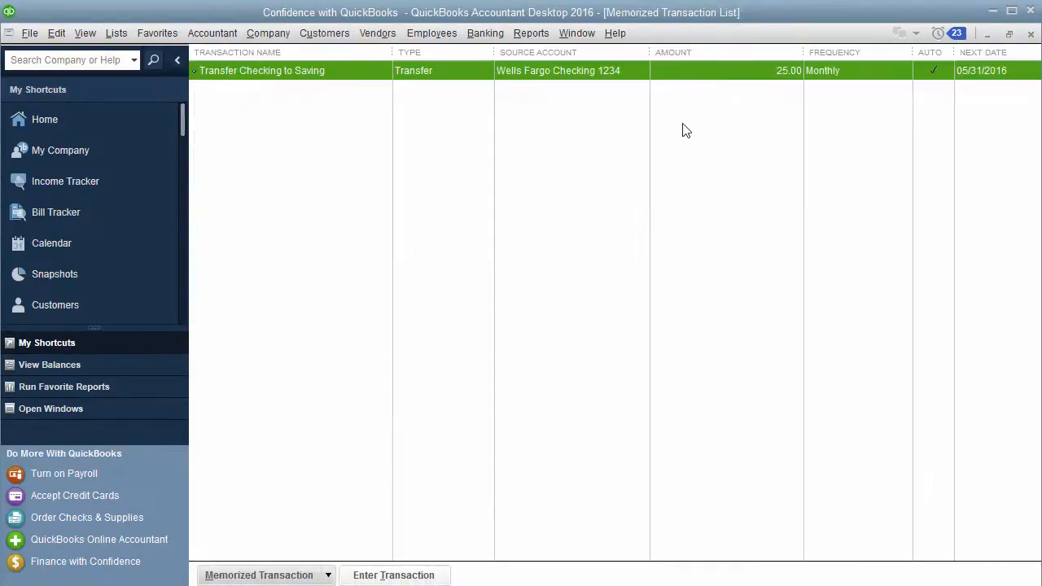
{"action": "left_click", "coordinate": [1031, 34]}
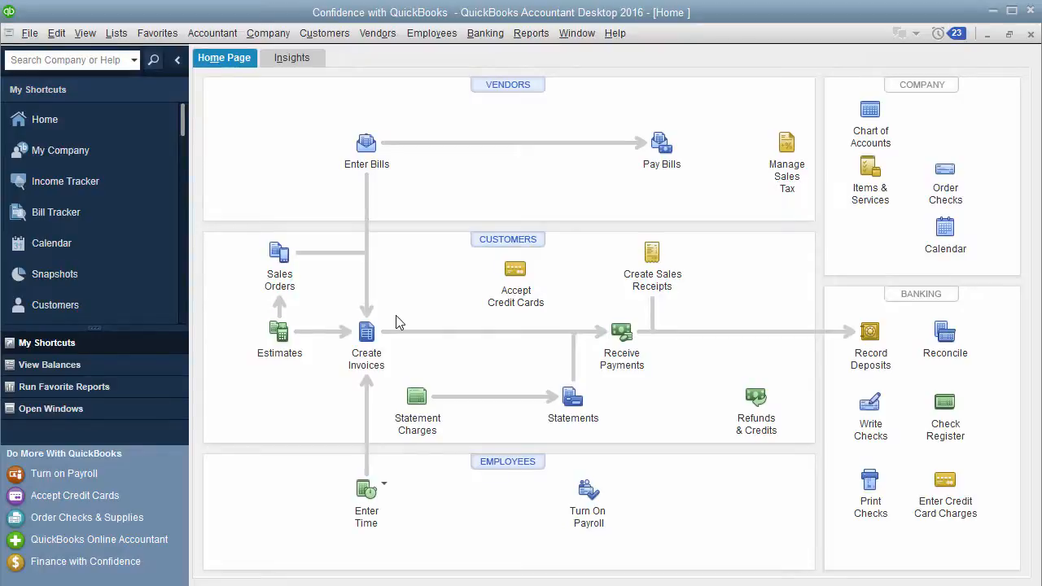
Open a blank check to view the command for memorizing a check, and close the check window
{"action": "left_click", "coordinate": [877, 441]}
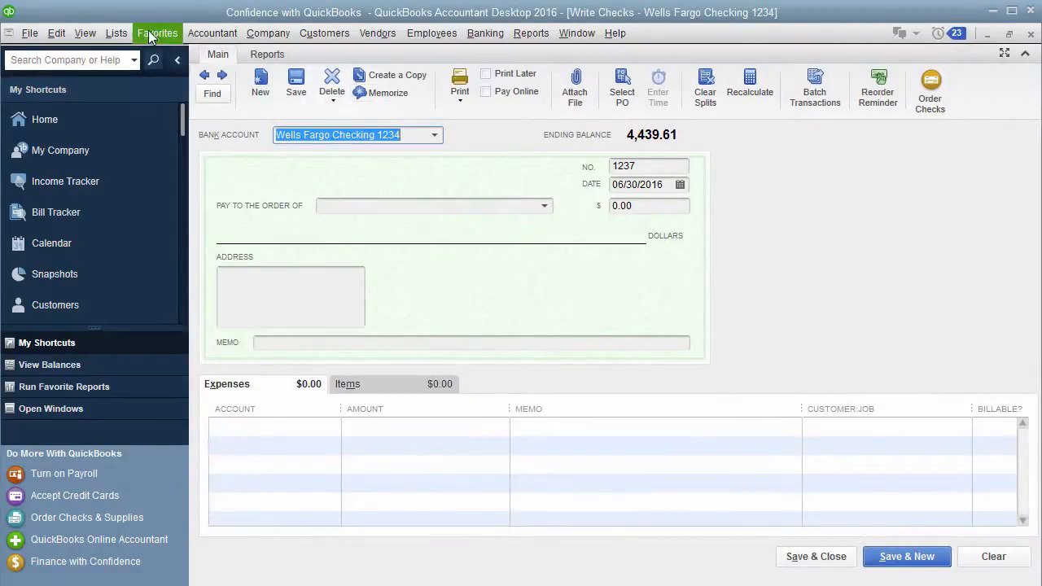
{"action": "left_click", "coordinate": [56, 33]}
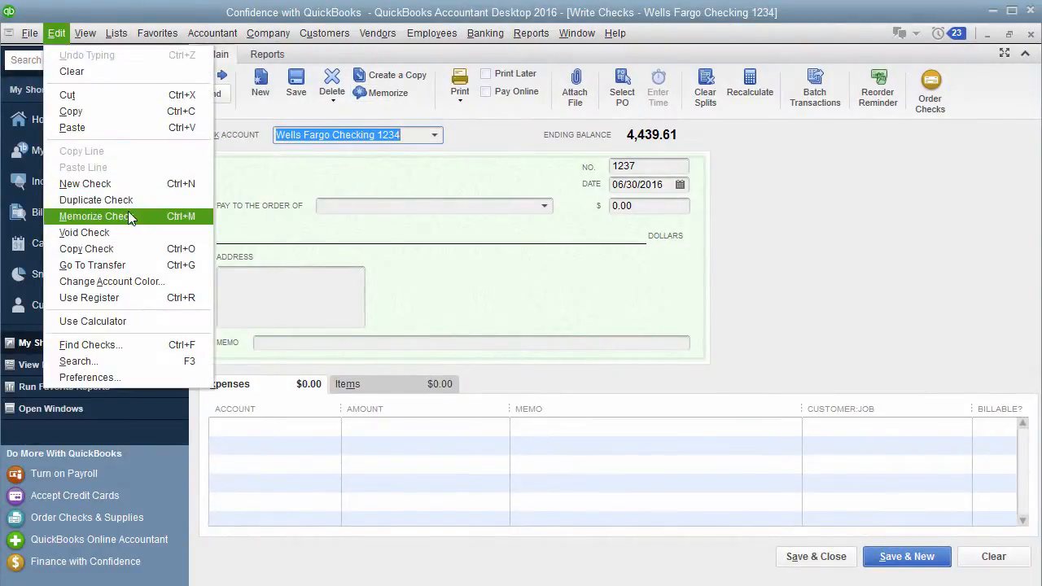
{"action": "left_click", "coordinate": [1031, 43]}
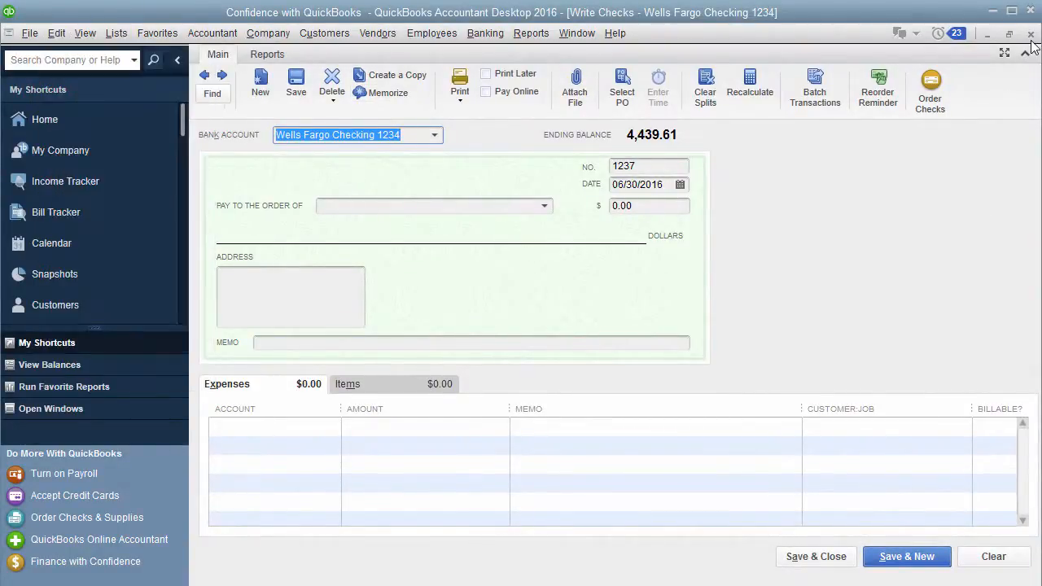
{"action": "left_click", "coordinate": [1030, 35]}
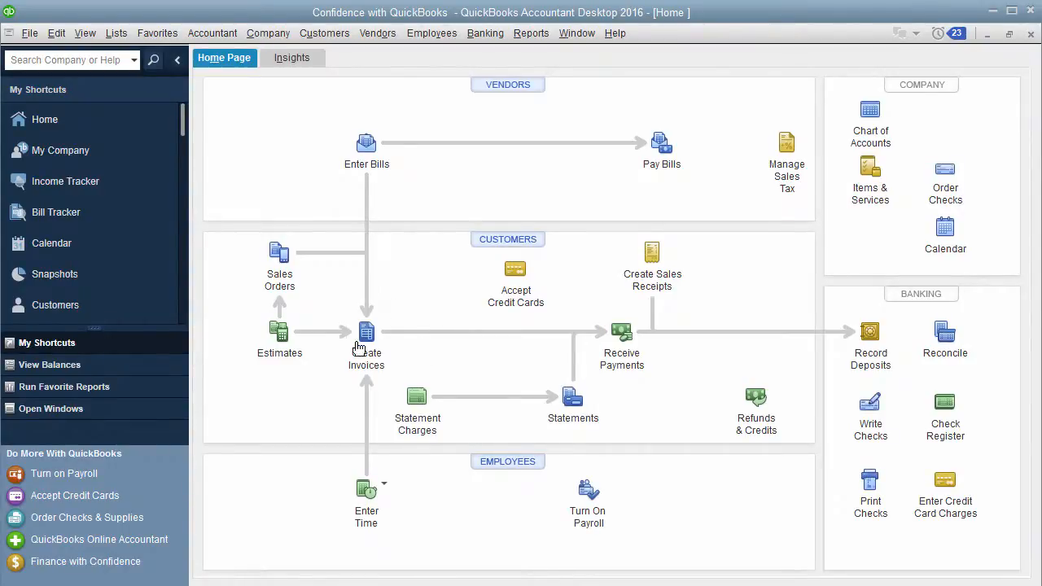
Try memorize settings on a blank invoice: frequencies Annually, Monthly and Quarterly, with automated transaction entry, and cancel the dialog
{"action": "left_click", "coordinate": [353, 339]}
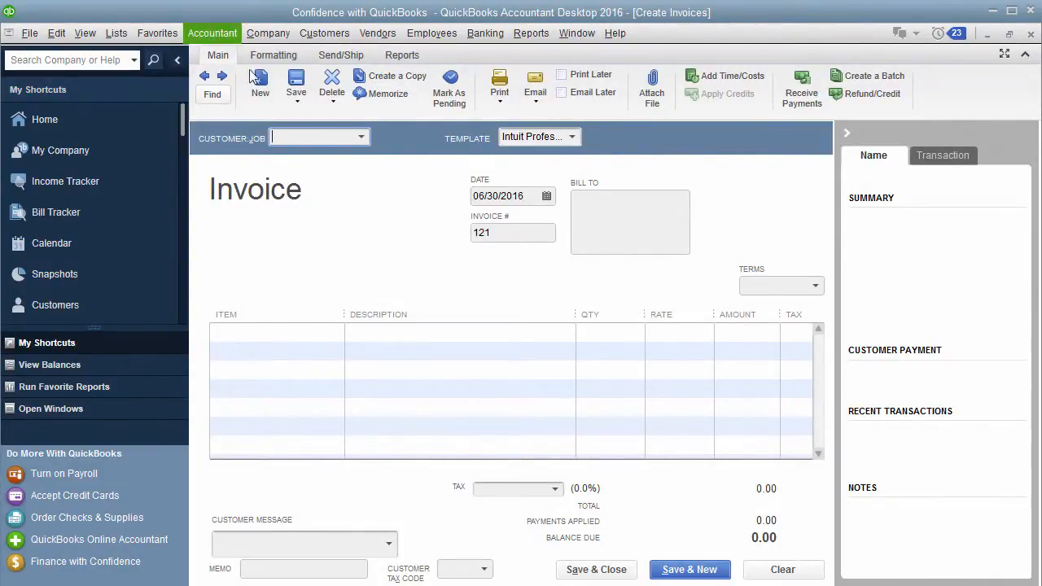
{"action": "left_click", "coordinate": [381, 94]}
{"action": "left_click", "coordinate": [631, 180]}
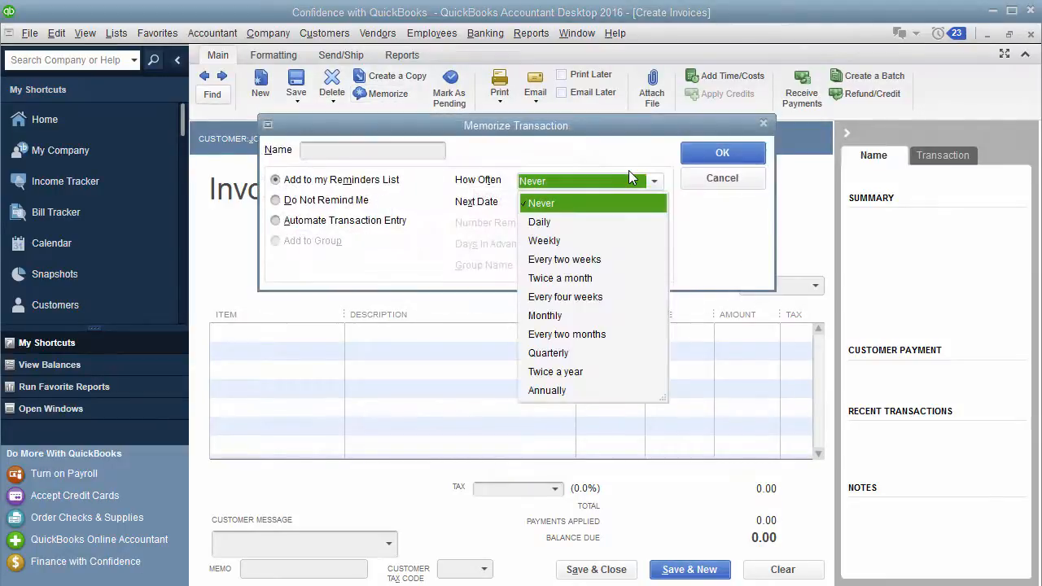
{"action": "left_click", "coordinate": [538, 390]}
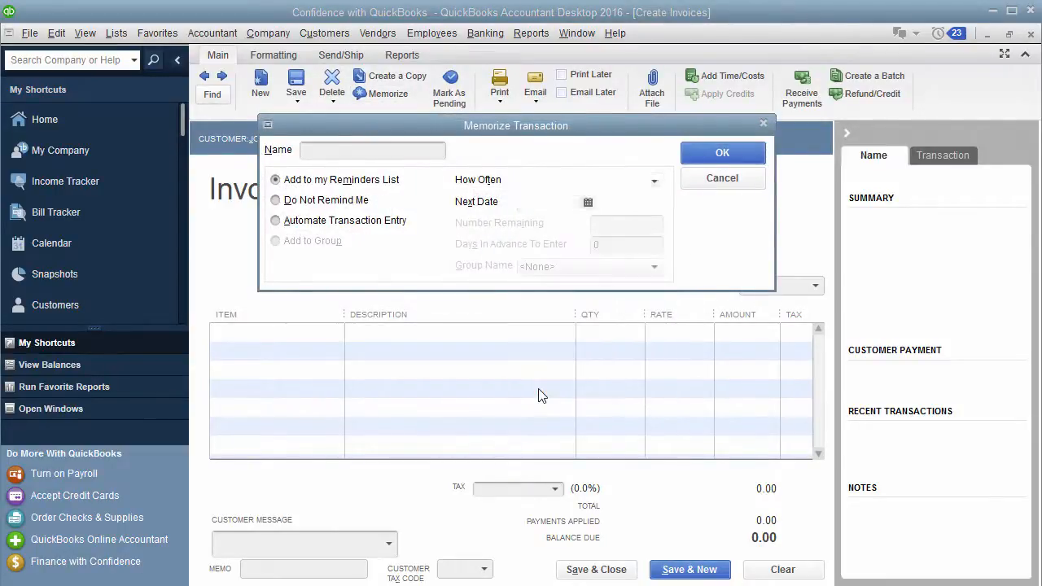
{"action": "left_click", "coordinate": [599, 184]}
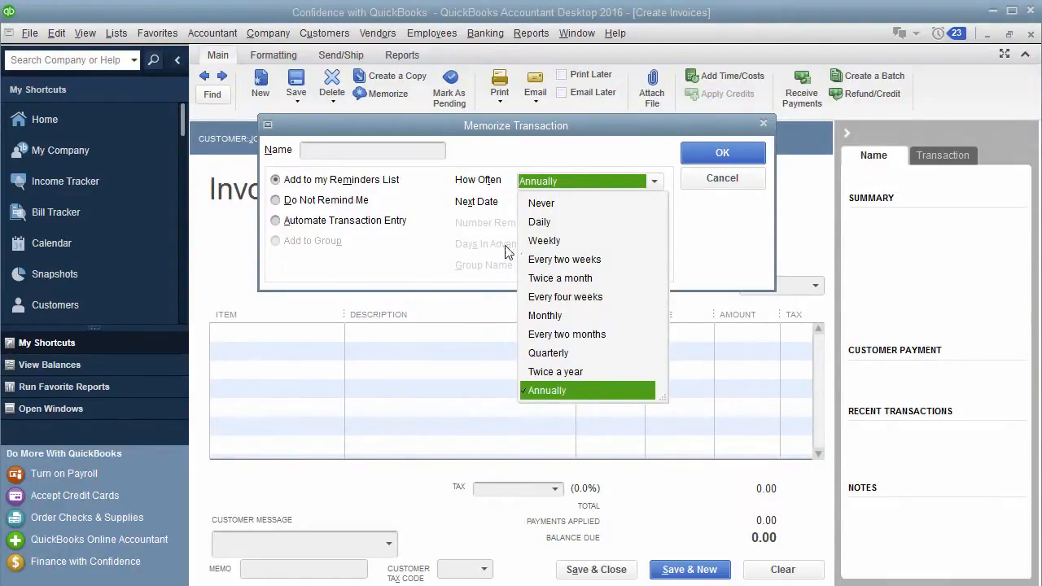
{"action": "left_click", "coordinate": [560, 315]}
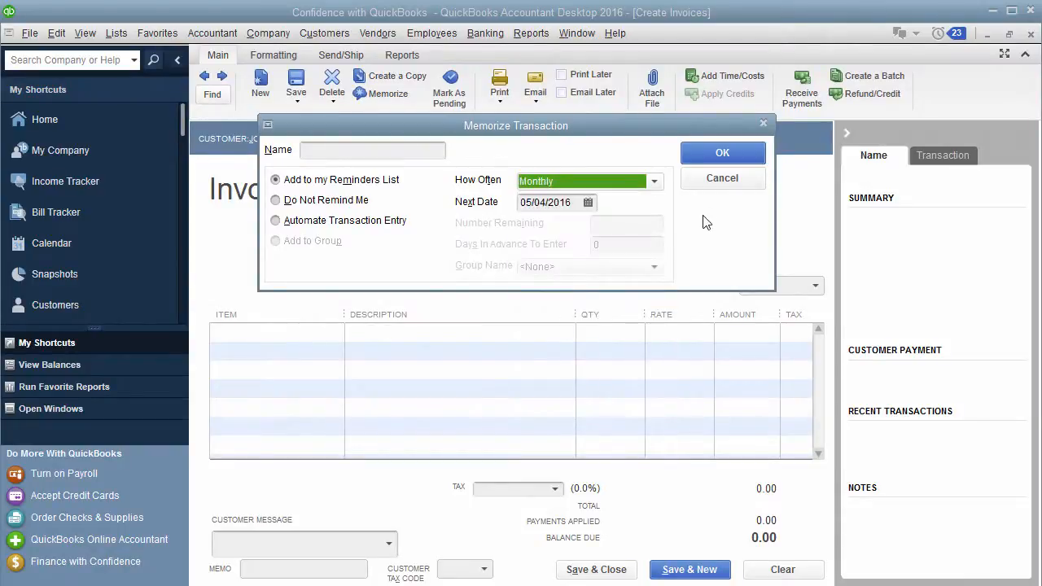
{"action": "left_click", "coordinate": [381, 223]}
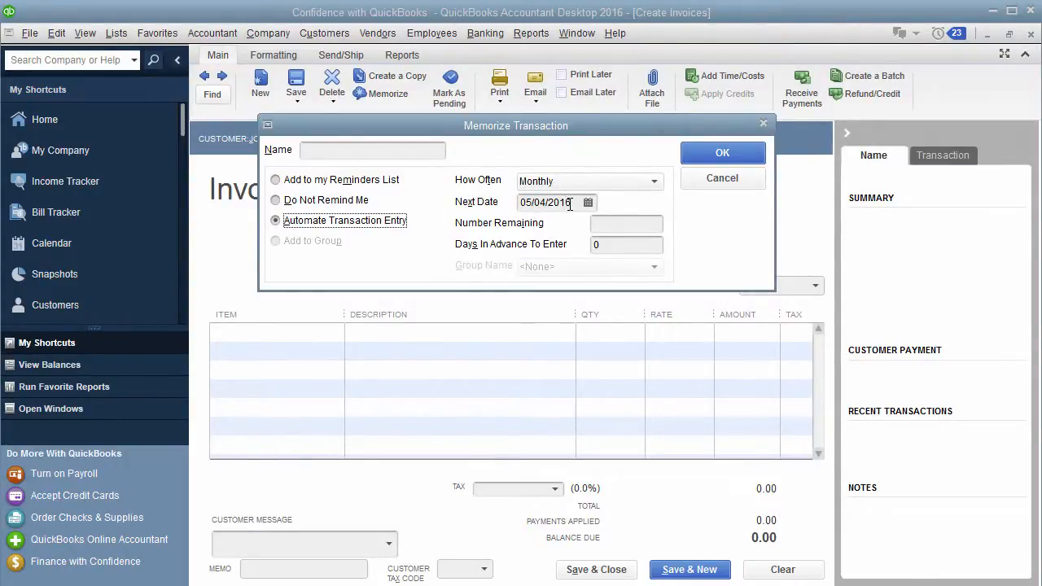
{"action": "left_click", "coordinate": [584, 180]}
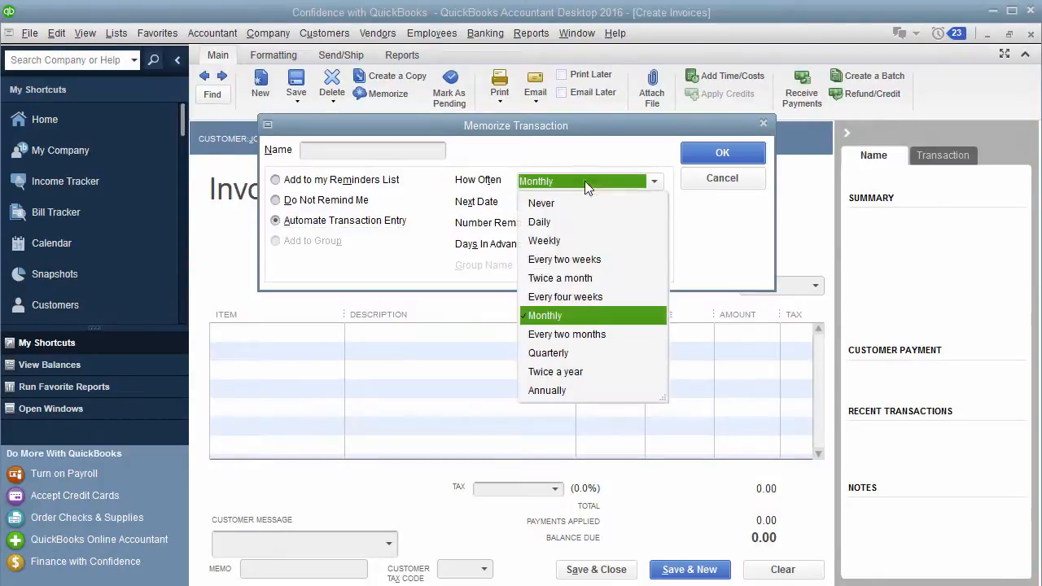
{"action": "left_click", "coordinate": [560, 352]}
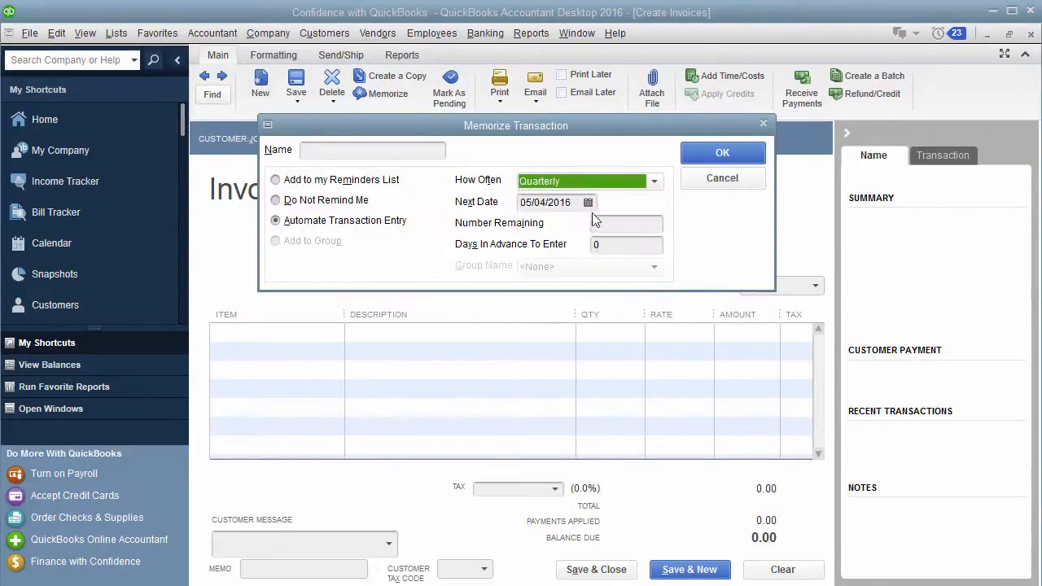
{"action": "left_click", "coordinate": [722, 179]}
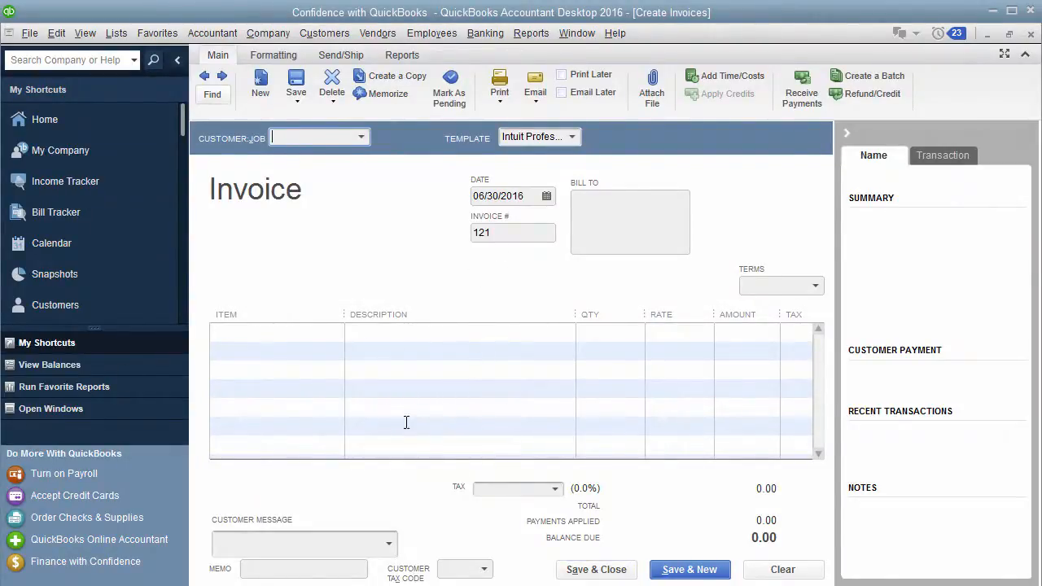
Review the Memorized Transaction List, and close both the list and the blank invoice window
{"action": "left_click", "coordinate": [122, 34]}
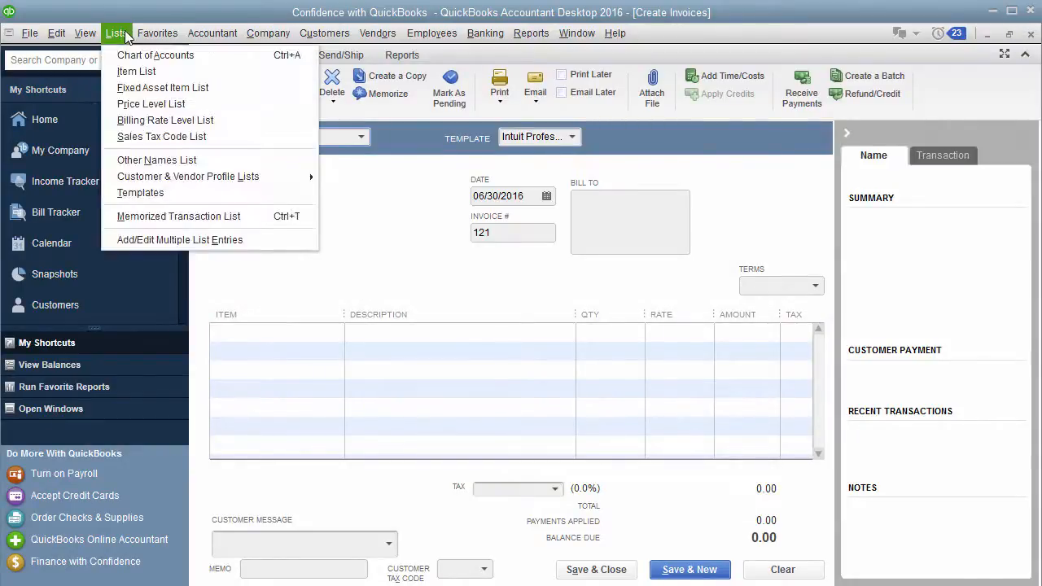
{"action": "left_click", "coordinate": [204, 219]}
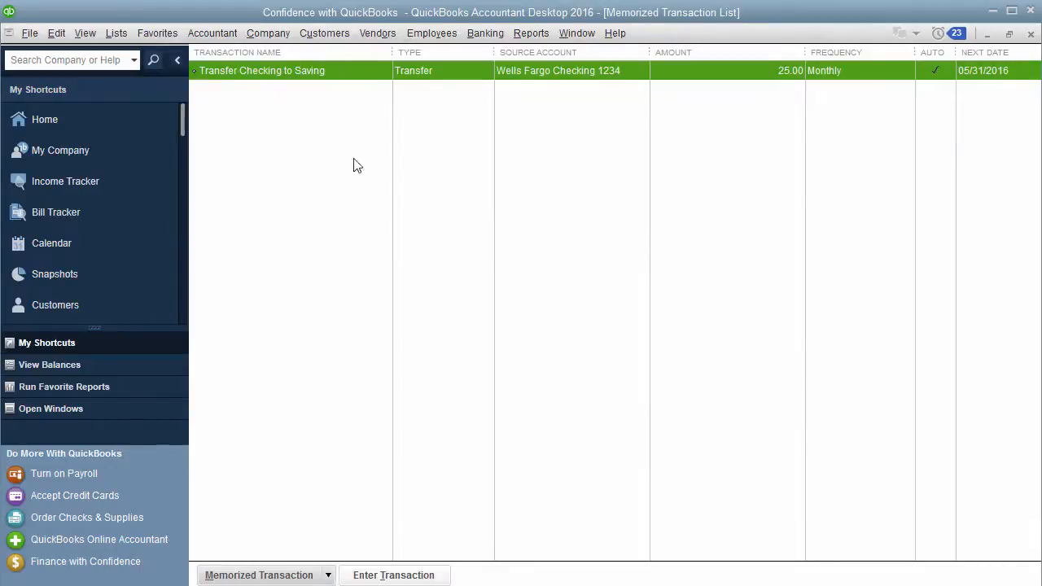
{"action": "left_click", "coordinate": [1031, 35]}
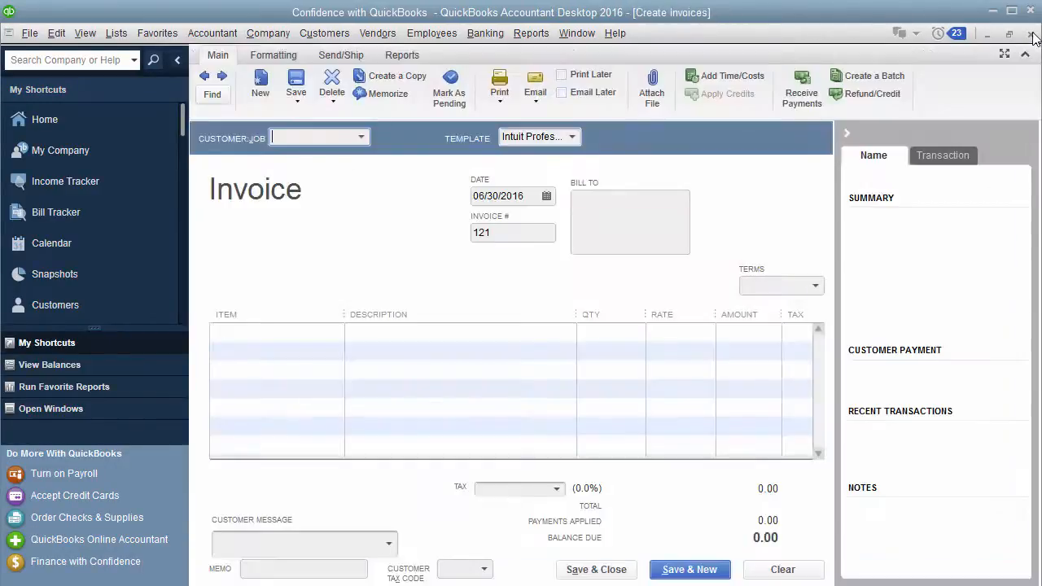
{"action": "left_click", "coordinate": [1031, 34]}
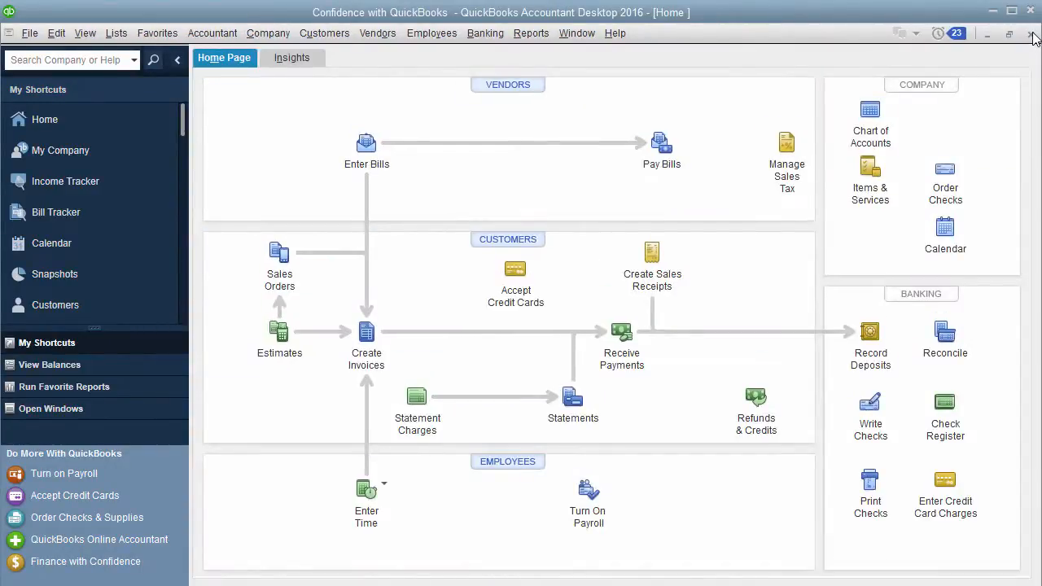
Open the standard Profit & Loss report and set its date range to All
{"action": "left_click", "coordinate": [530, 33]}
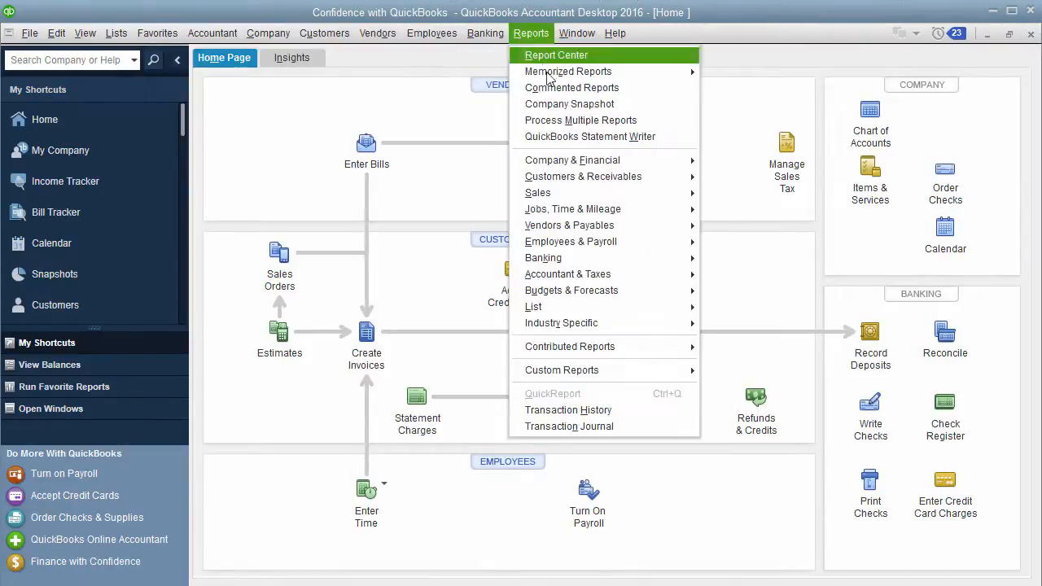
{"action": "mouse_move", "coordinate": [559, 44]}
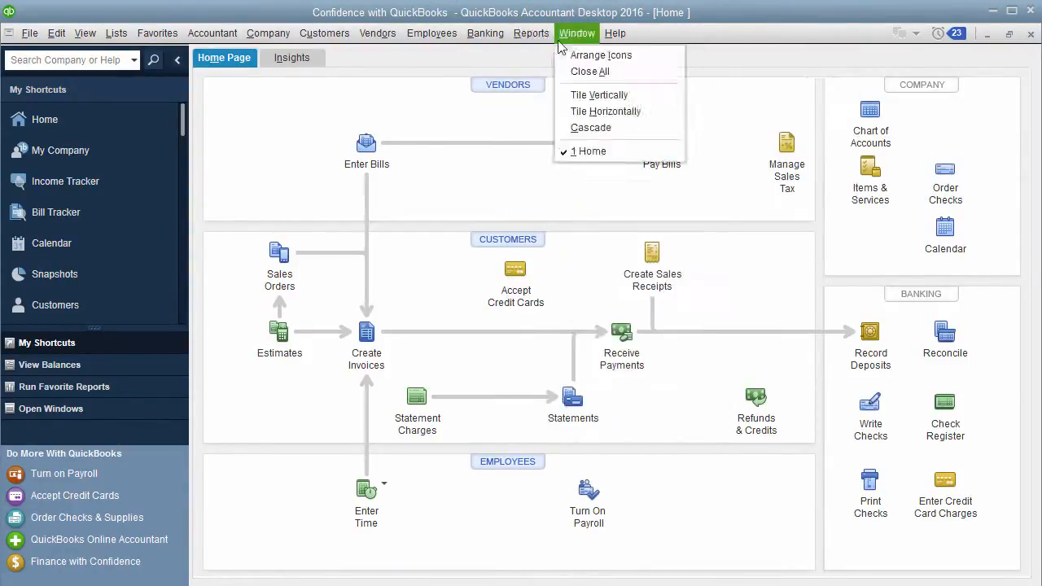
{"action": "mouse_move", "coordinate": [570, 73]}
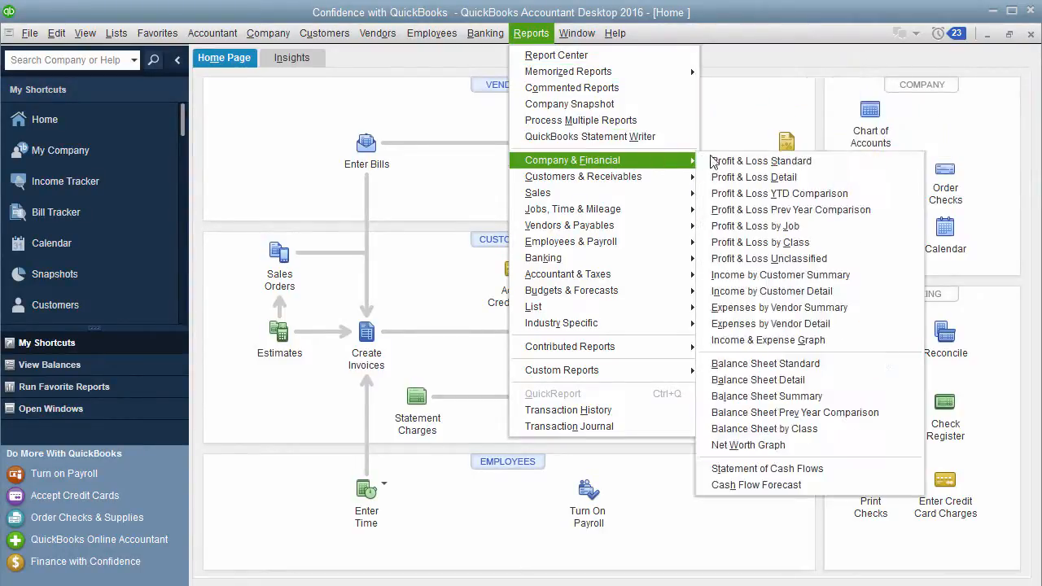
{"action": "left_click", "coordinate": [717, 161]}
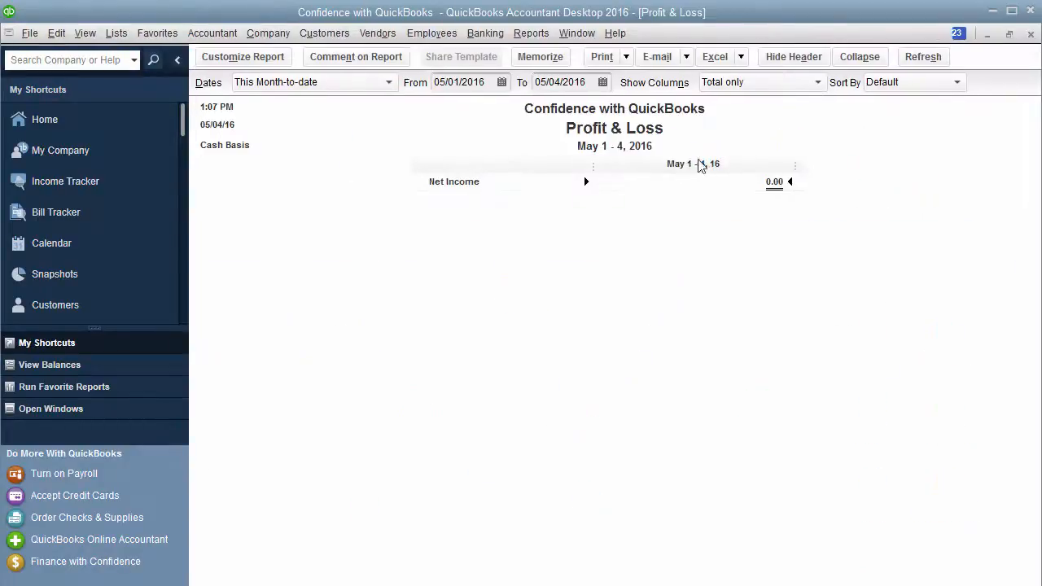
{"action": "left_click", "coordinate": [375, 86]}
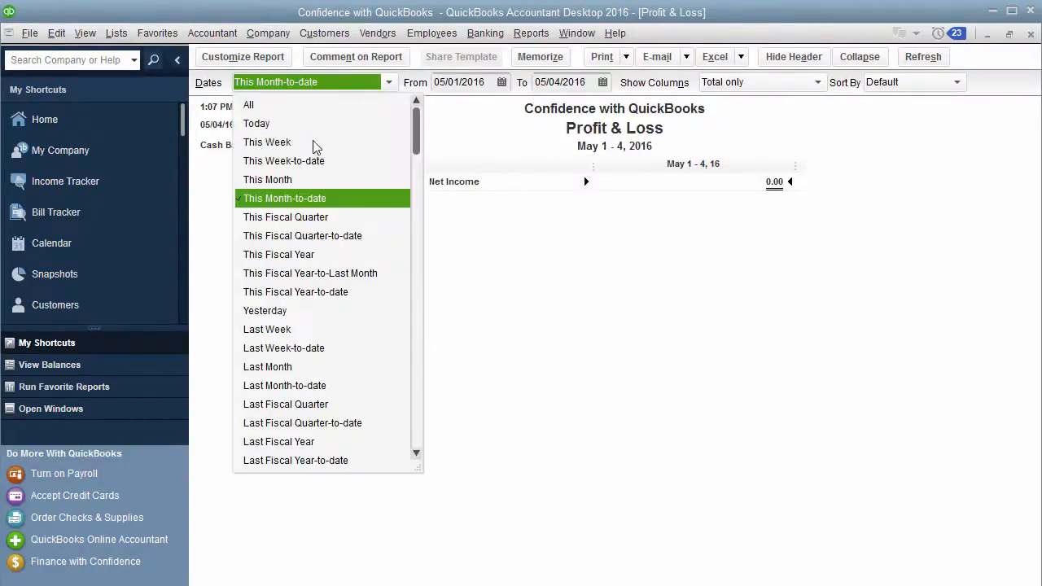
{"action": "left_click", "coordinate": [283, 107]}
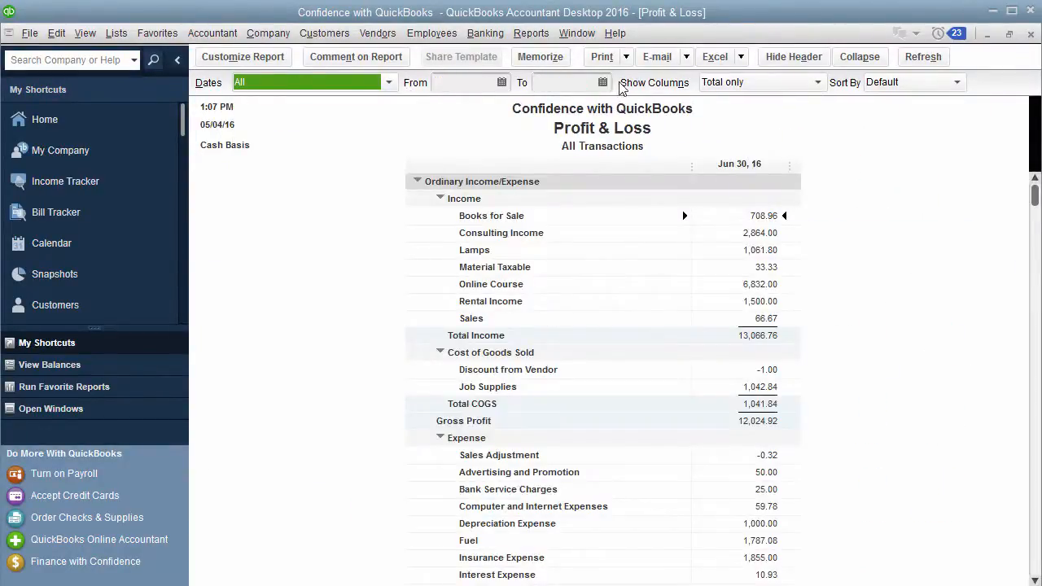
Memorize the report under the name Profit & Loss, without saving it in a memorized report group
{"action": "left_click", "coordinate": [551, 65]}
{"action": "left_click", "coordinate": [285, 232]}
{"action": "left_click_drag", "start_coordinate": [276, 202], "coordinate": [140, 205]}
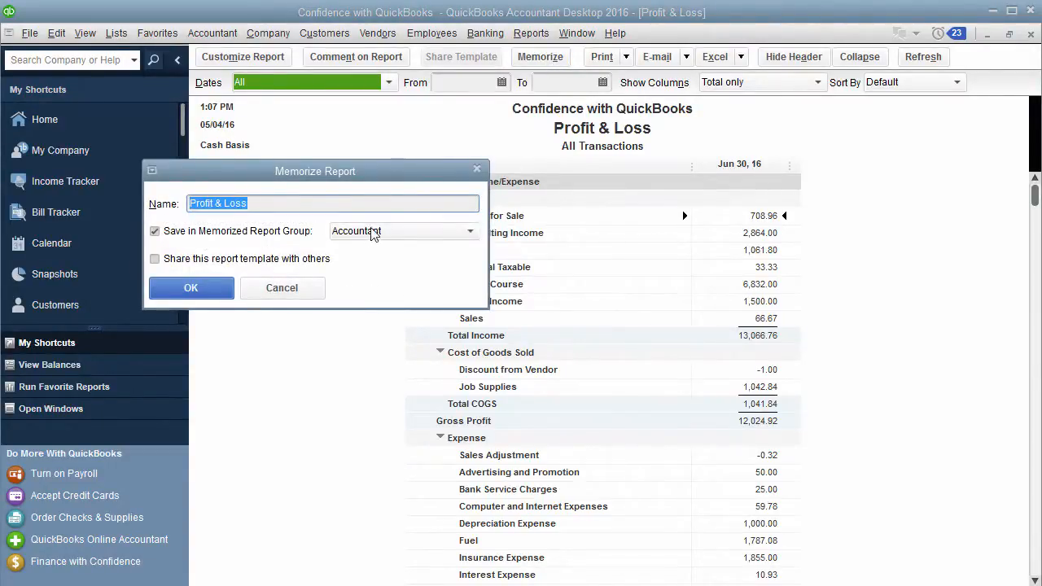
{"action": "left_click", "coordinate": [477, 233]}
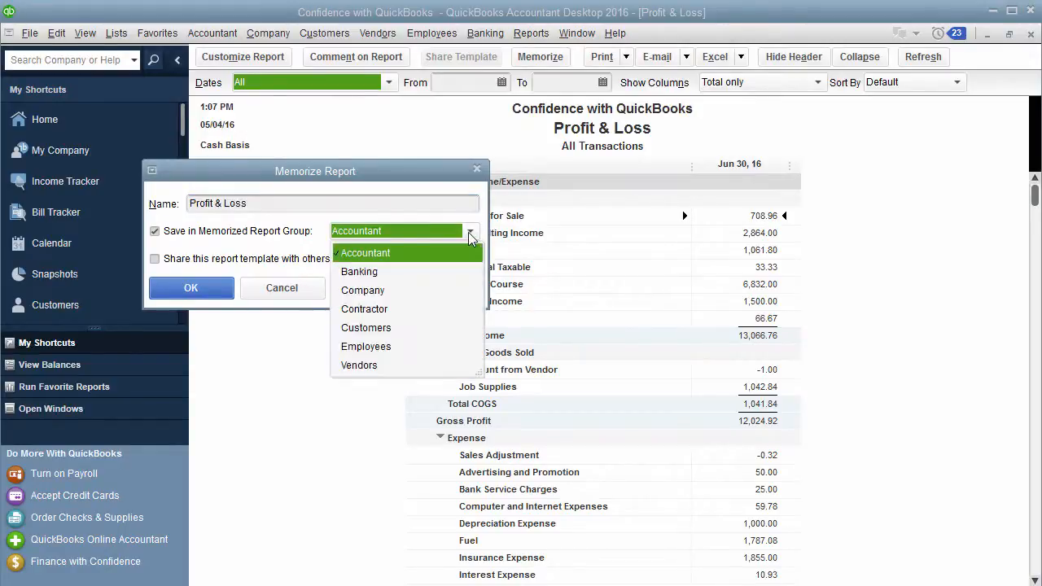
{"action": "left_click", "coordinate": [469, 233]}
{"action": "left_click", "coordinate": [156, 231]}
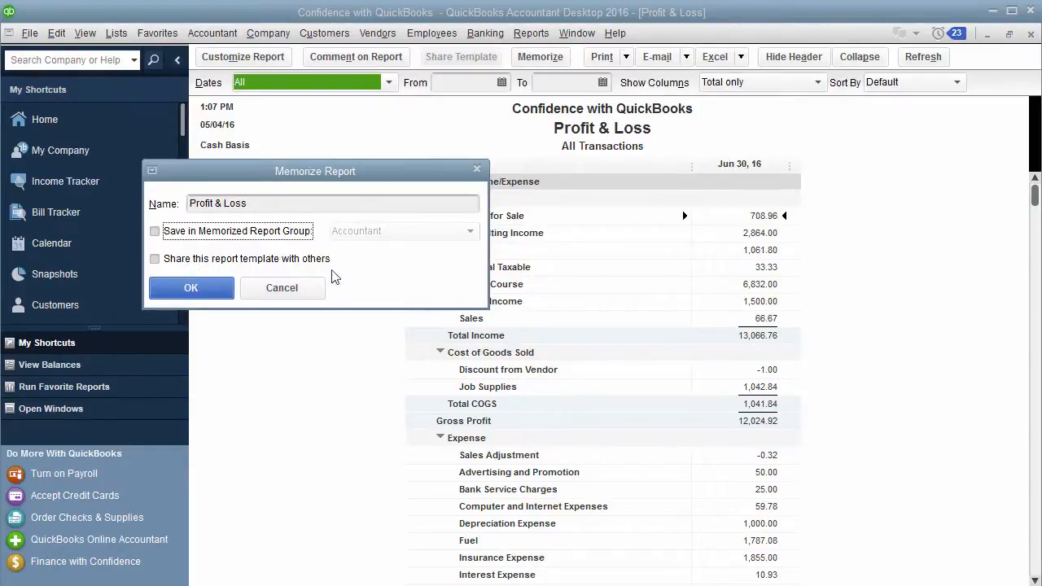
{"action": "left_click", "coordinate": [208, 290]}
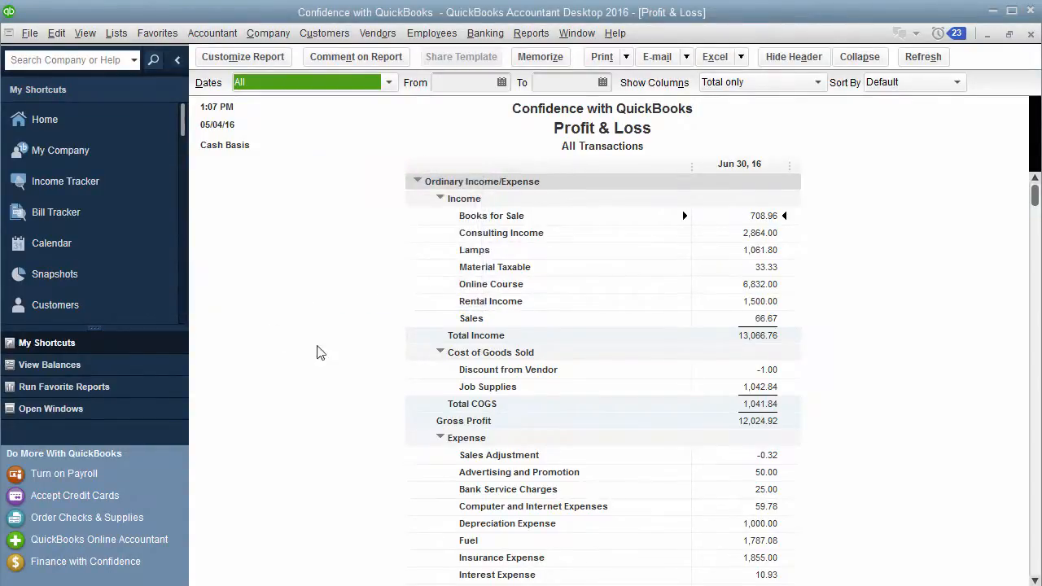
Browse the memorized reports and open the Profit & Loss report named after a person and the Profit & Loss- Qtrly report
{"action": "left_click", "coordinate": [531, 32]}
{"action": "mouse_move", "coordinate": [541, 73]}
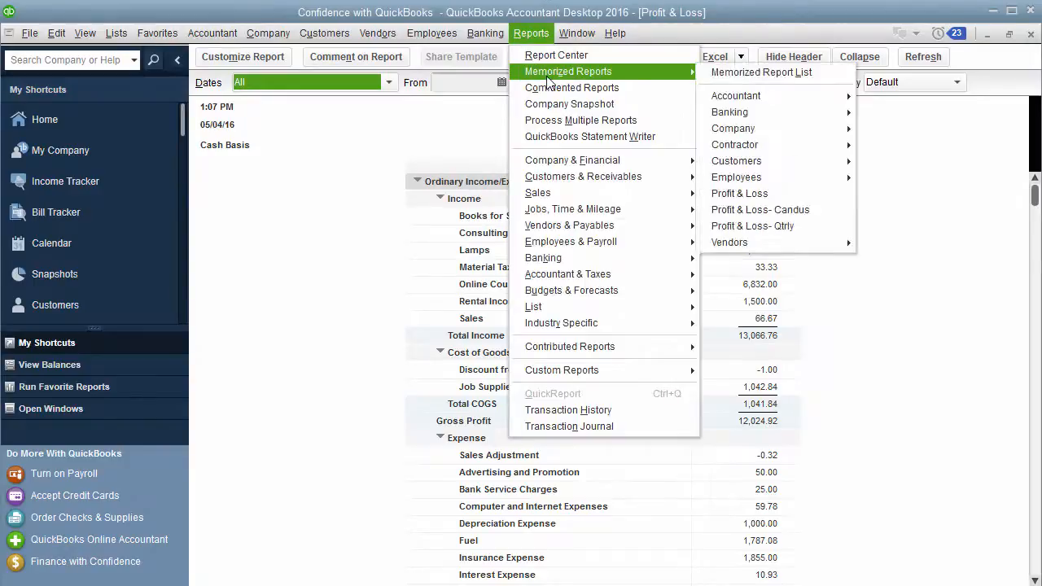
{"action": "mouse_move", "coordinate": [779, 97]}
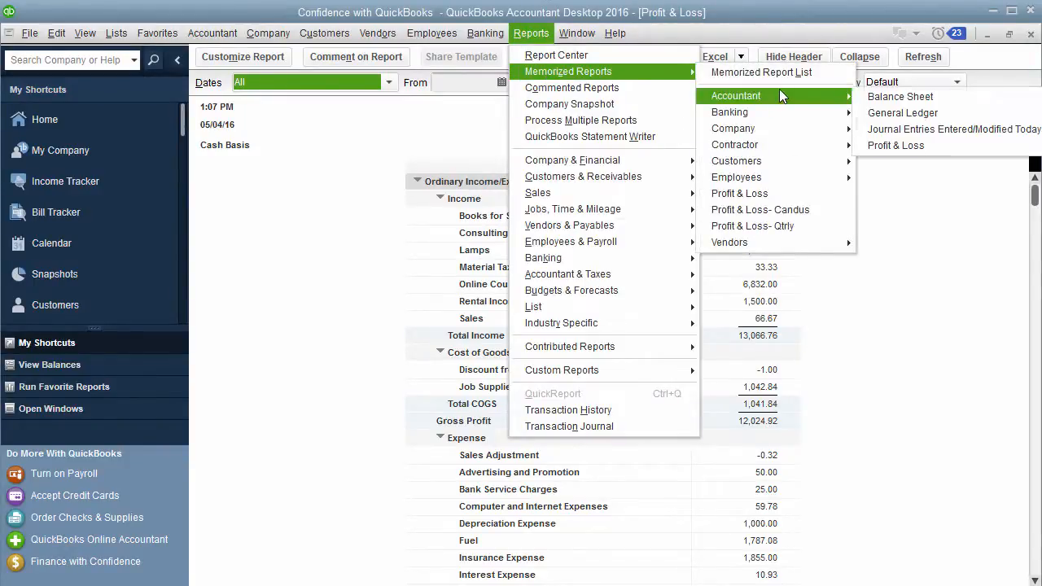
{"action": "left_click", "coordinate": [767, 210]}
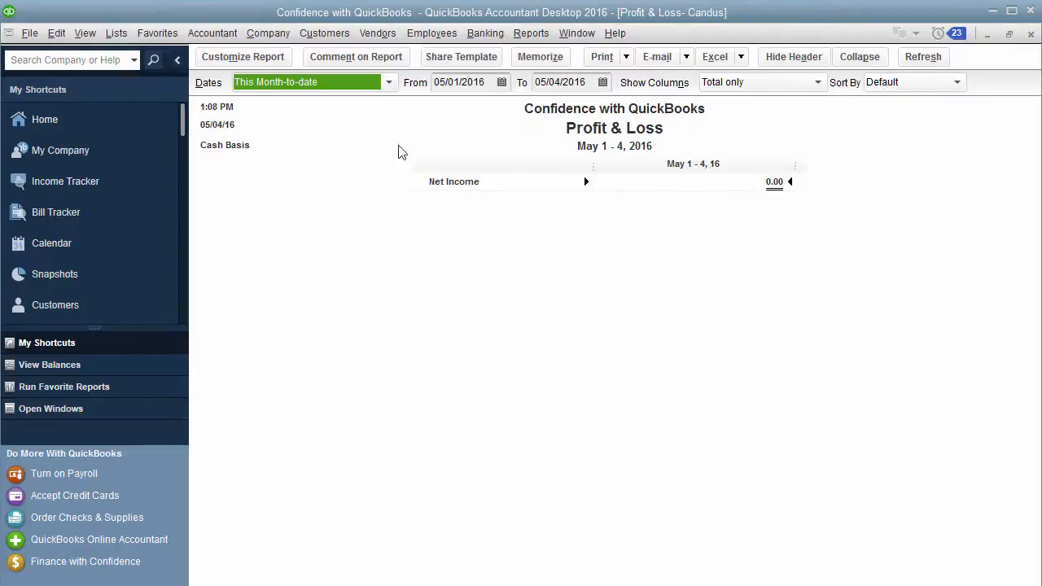
{"action": "left_click", "coordinate": [515, 35]}
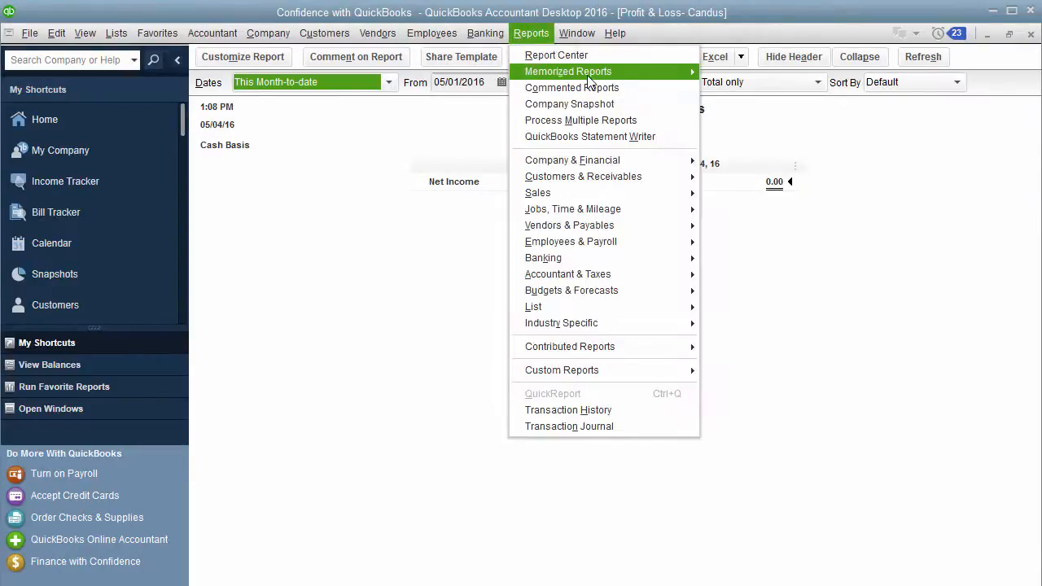
{"action": "left_click", "coordinate": [768, 229]}
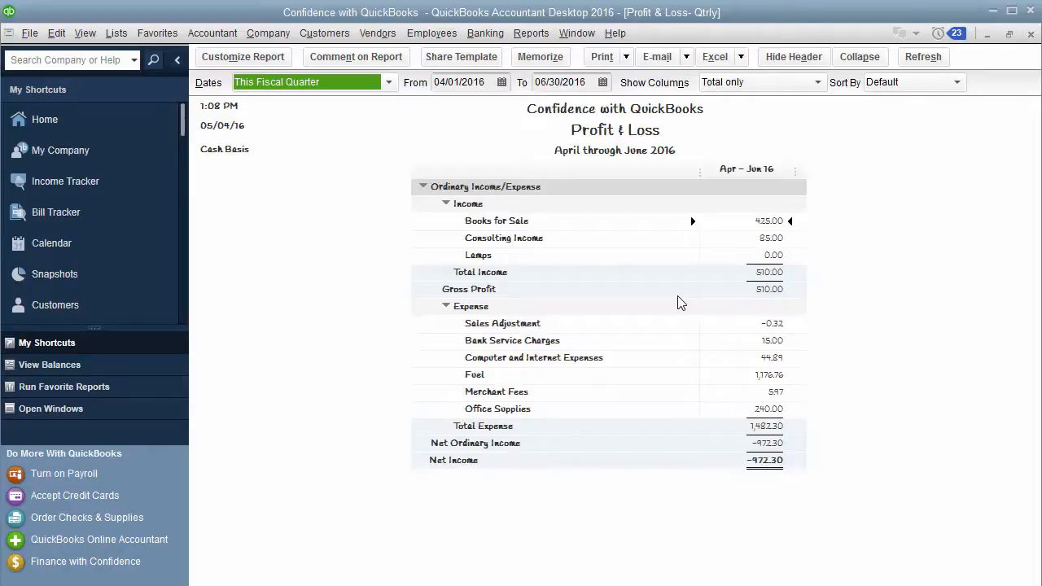
Close all three open Profit & Loss report windows to return to the Home Page
{"action": "left_click", "coordinate": [1031, 35]}
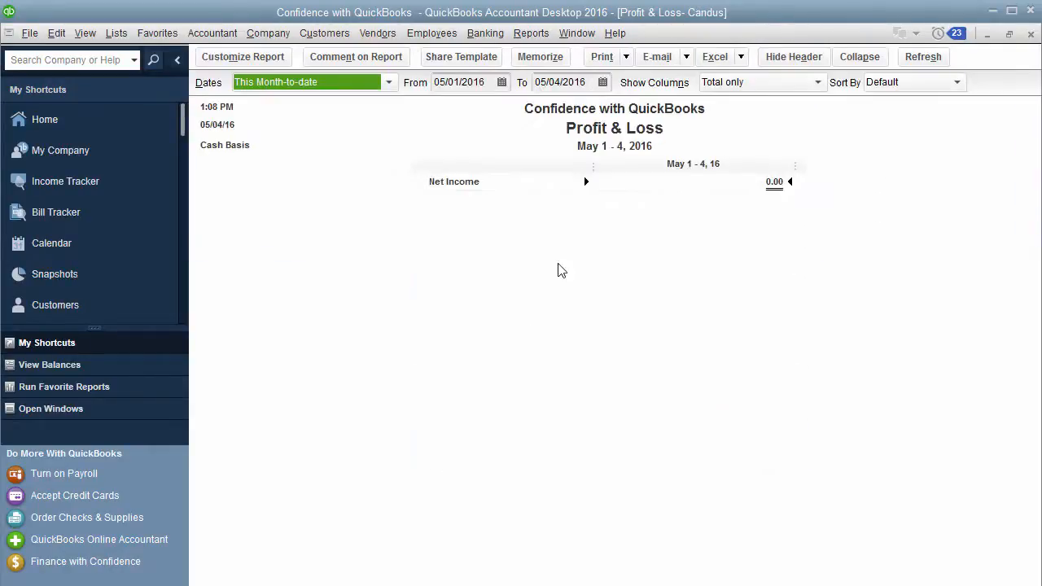
{"action": "left_click", "coordinate": [1031, 35]}
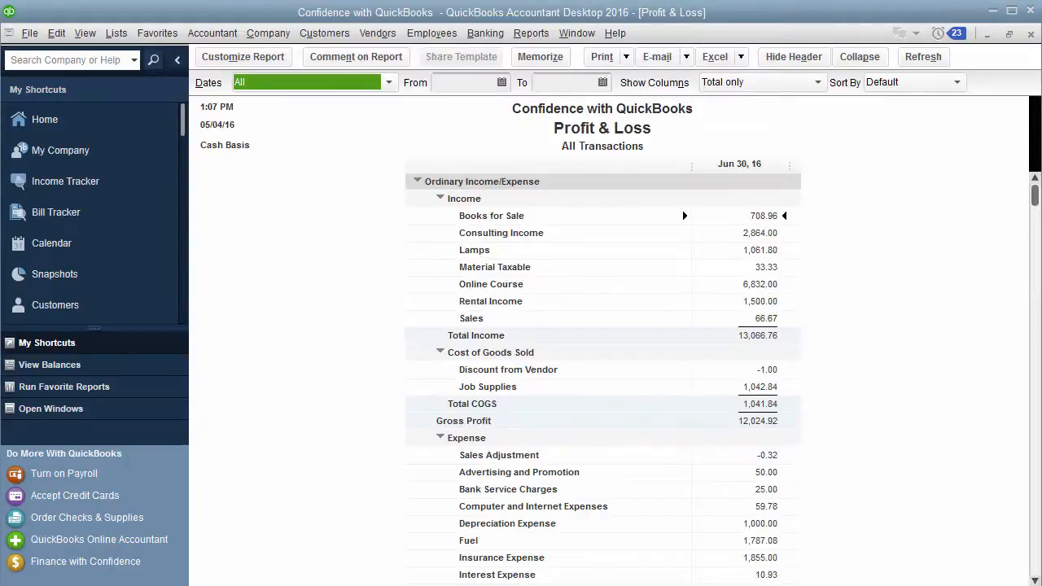
{"action": "left_click", "coordinate": [1031, 35]}
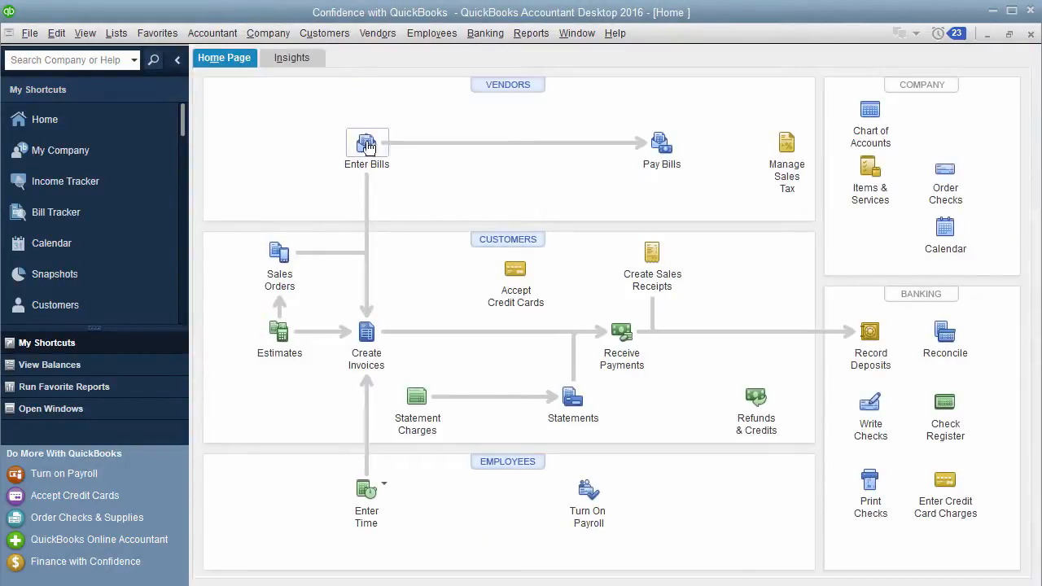